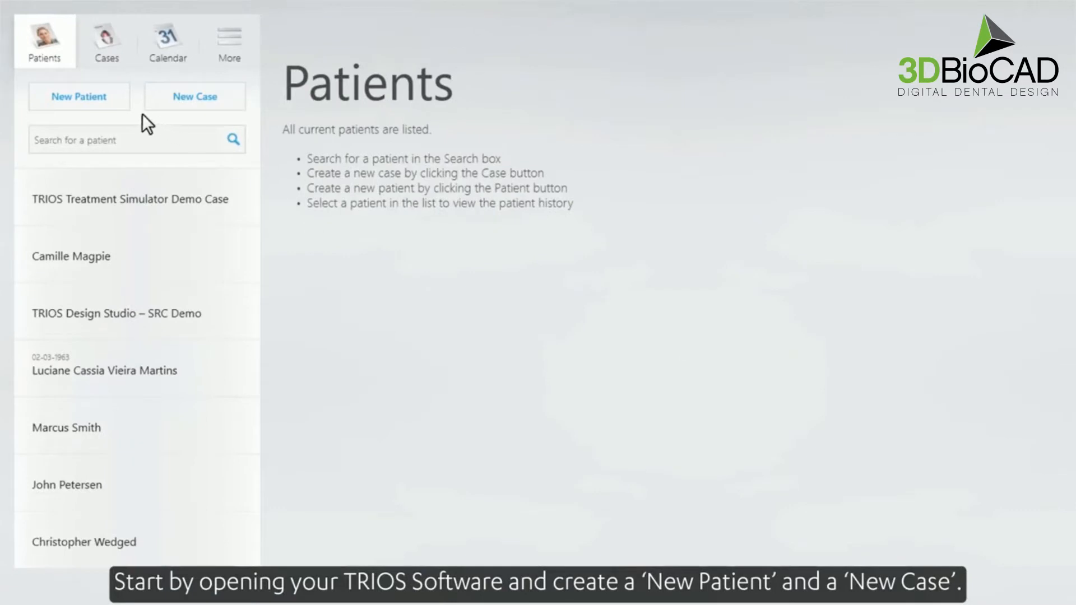
- Add a new patient and enter their first and last name
click(108, 102)
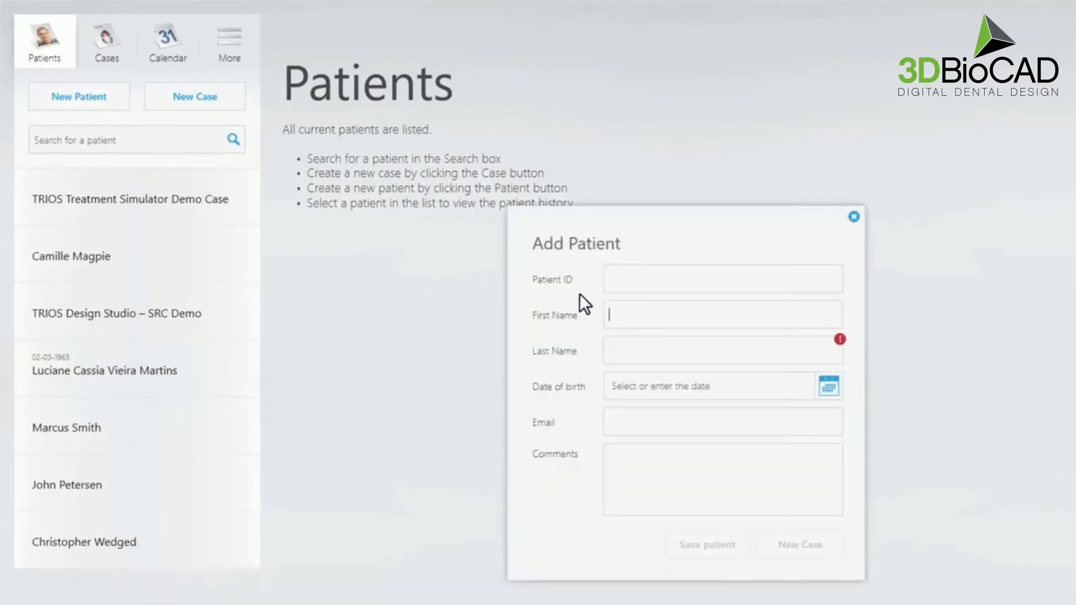
text(Jane)
click(628, 359)
text(Doe)
- Pick the patient's birth date from the calendar and create a new case
click(828, 386)
click(768, 496)
click(701, 541)
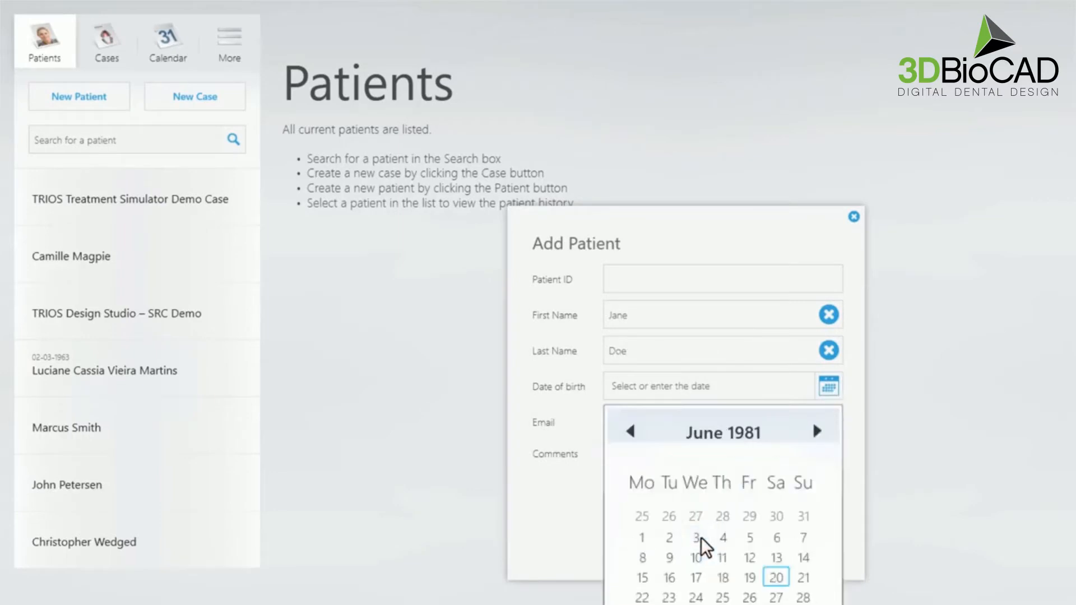
click(722, 558)
click(811, 553)
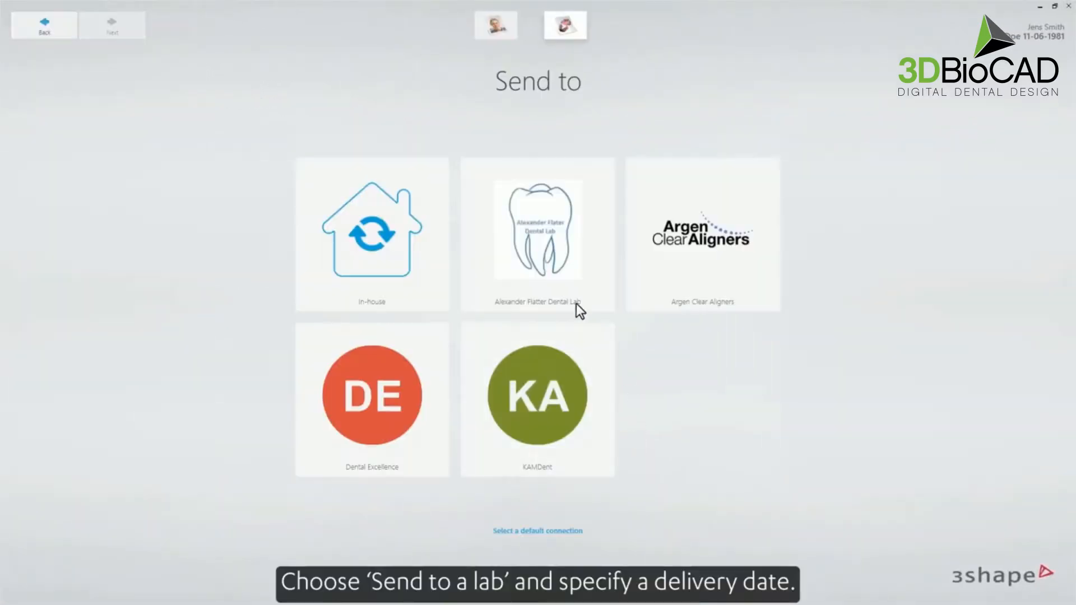
click(559, 284)
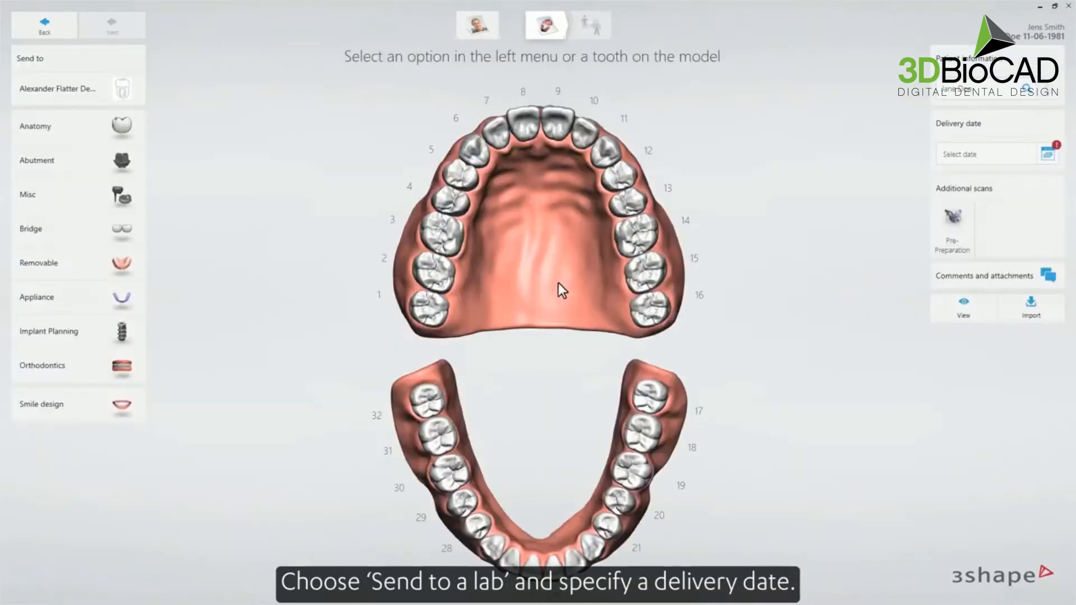
click(1045, 155)
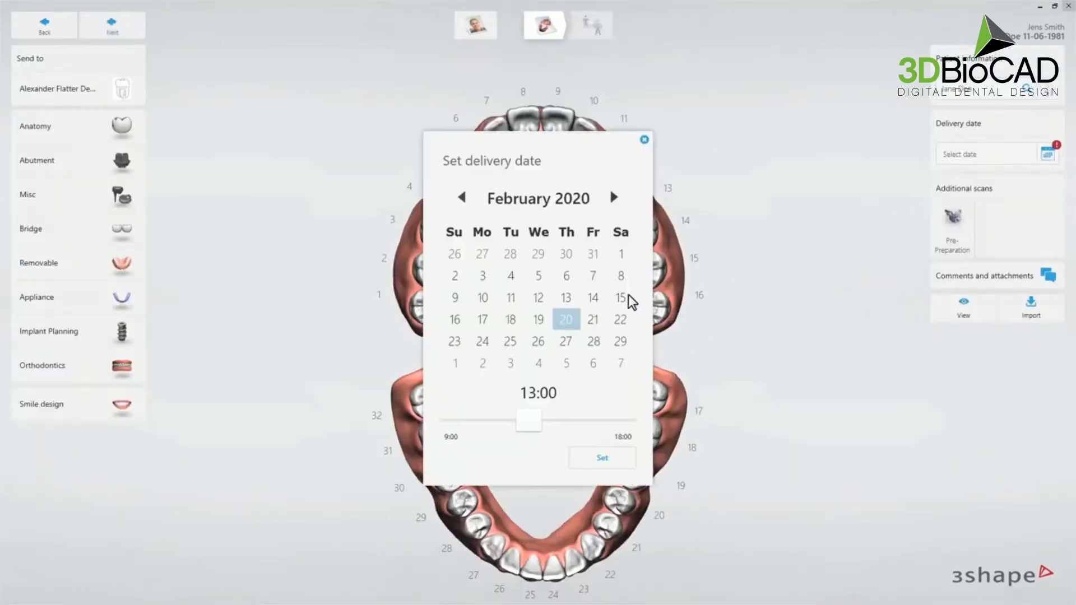
click(613, 197)
click(538, 320)
click(587, 459)
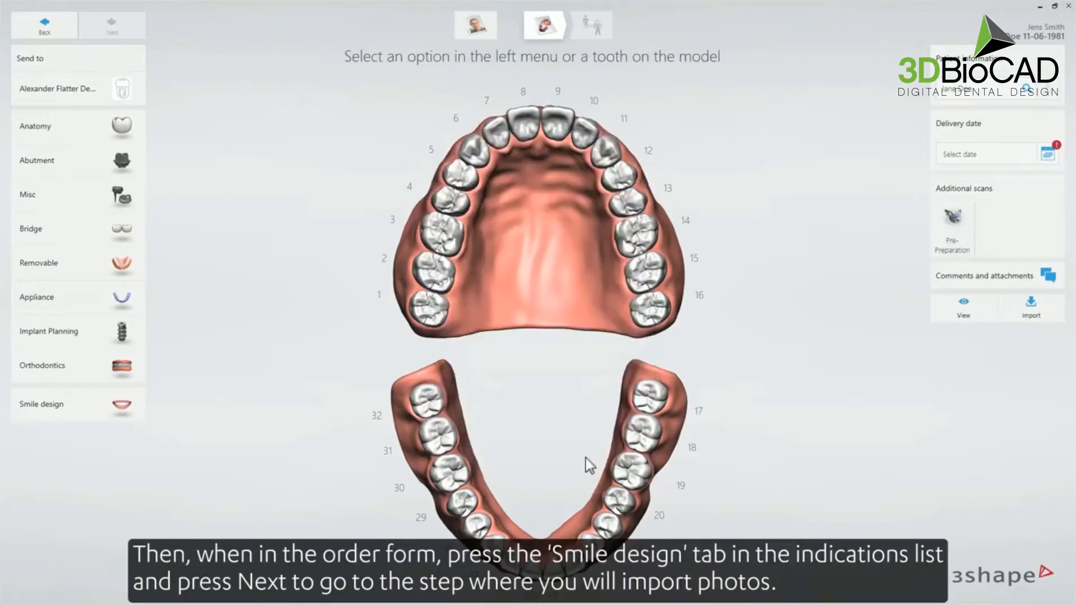
click(101, 415)
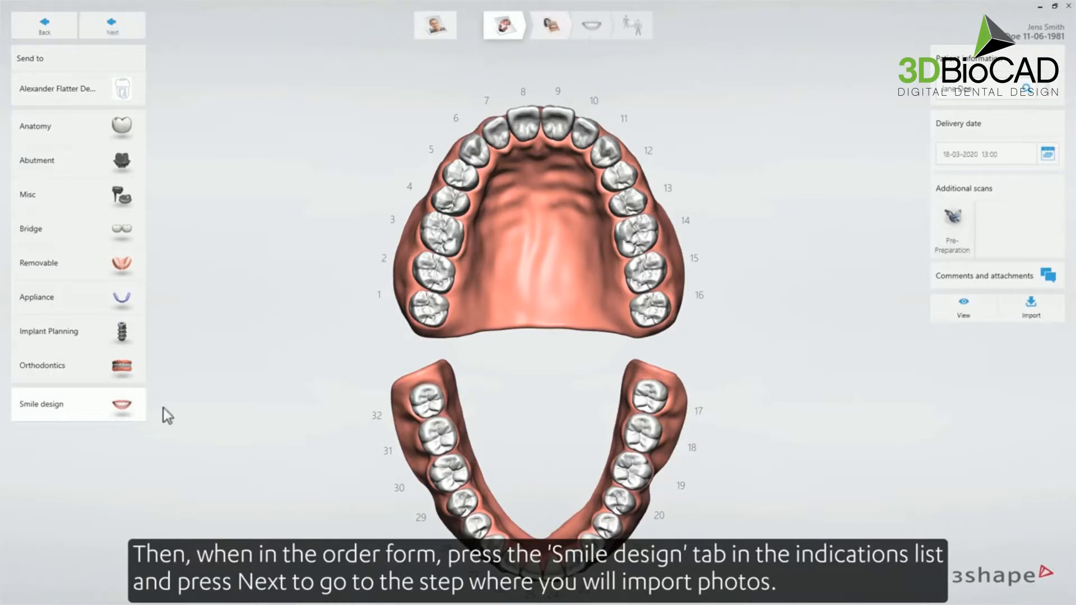
click(125, 35)
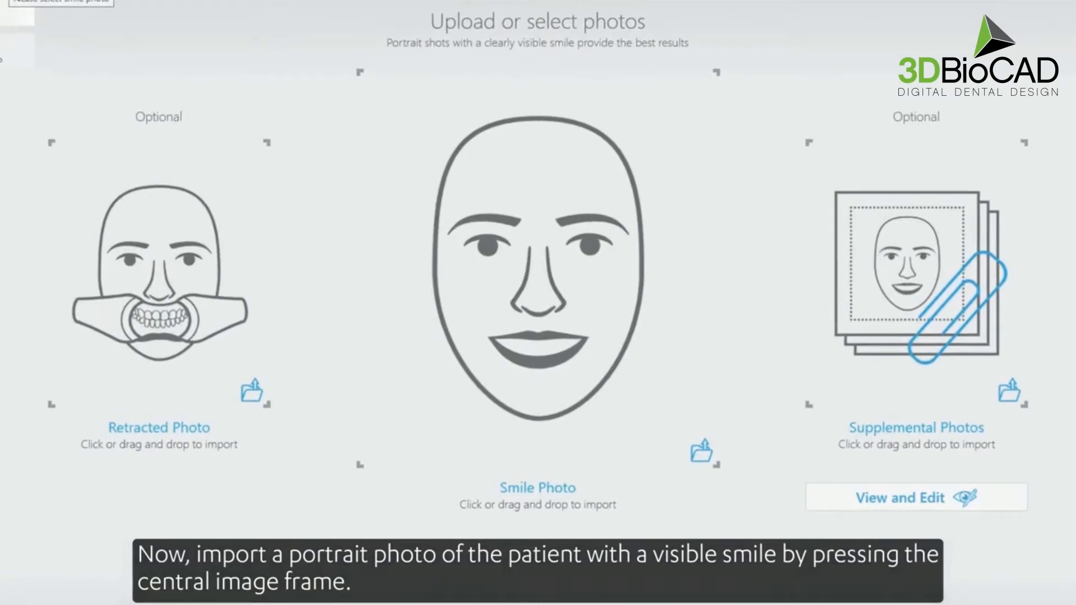
- Import 3shape_4454 as the smile photo and 3shape_4523 as the retracted photo
click(538, 267)
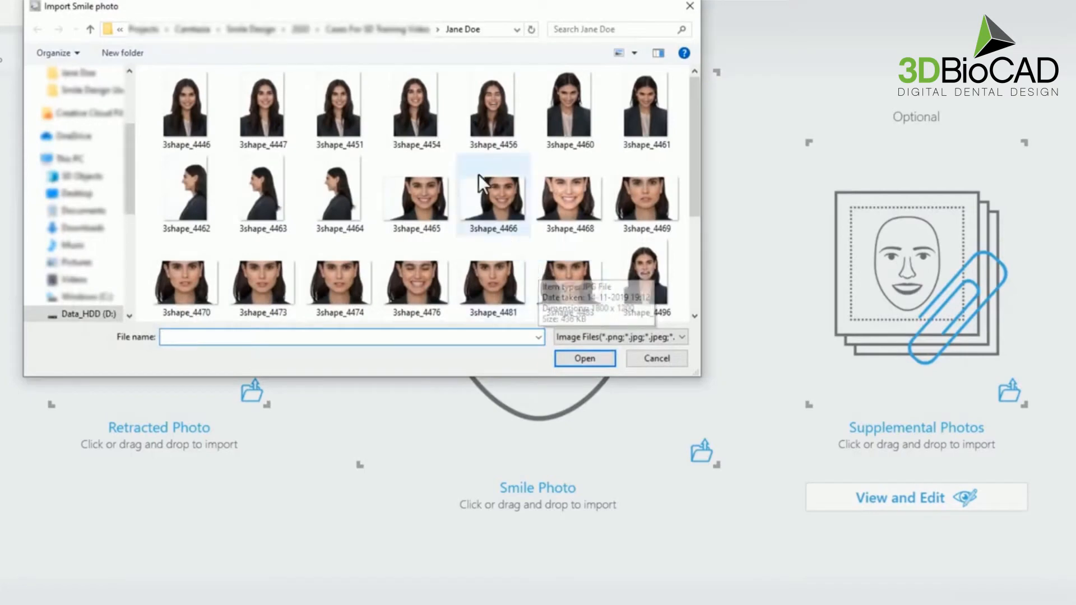
click(403, 99)
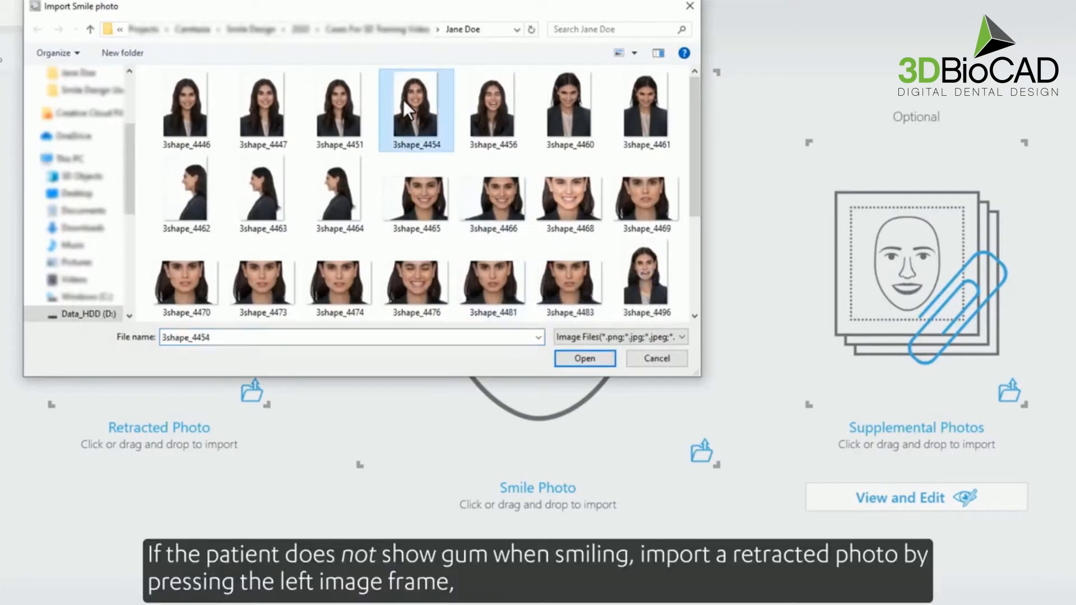
click(567, 357)
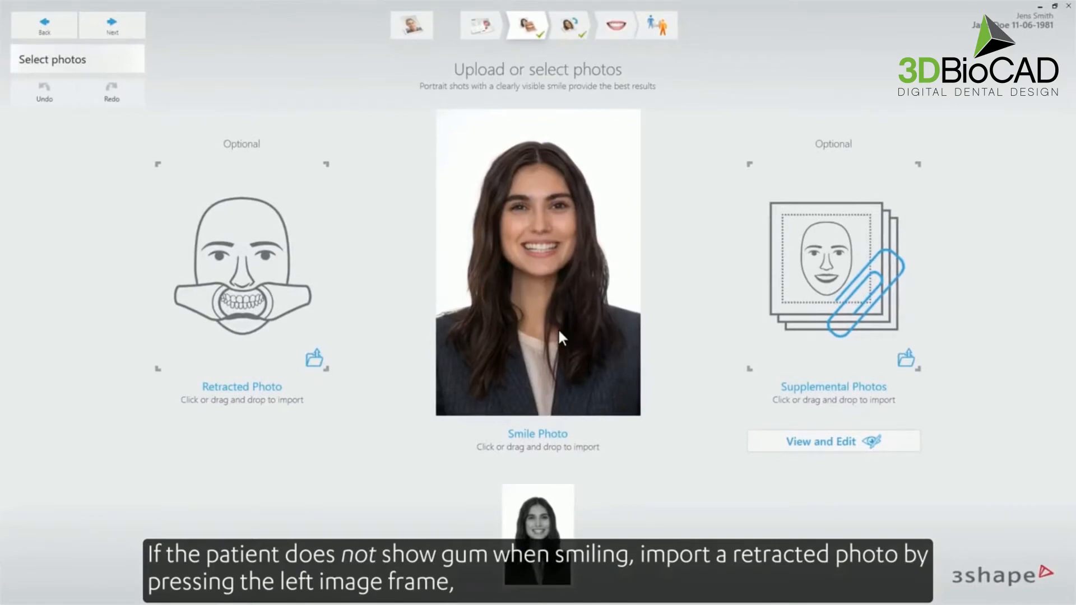
key(super)
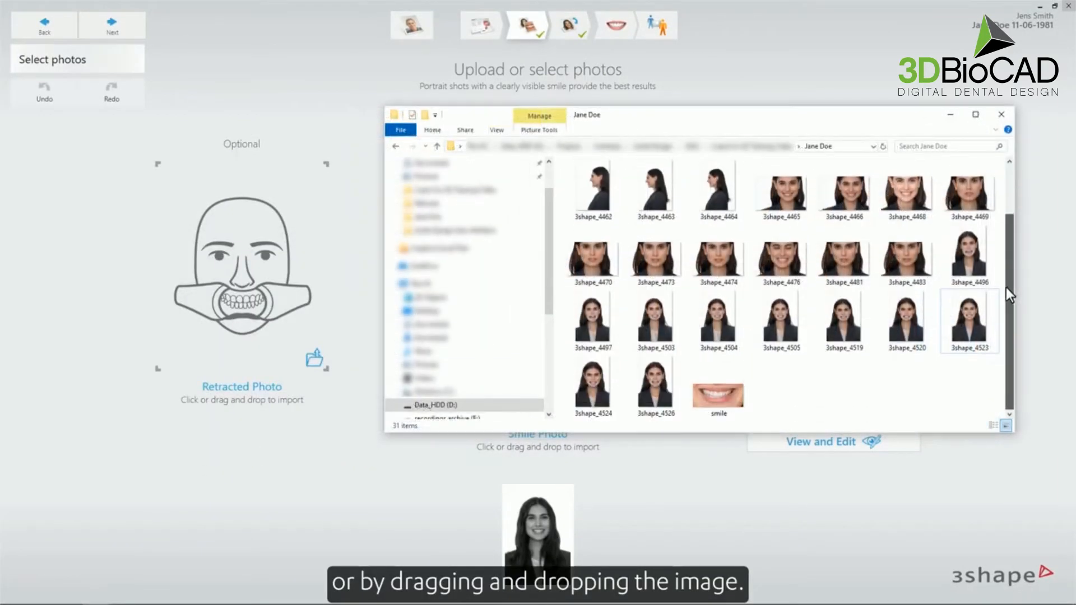
drag(972, 316, 251, 293)
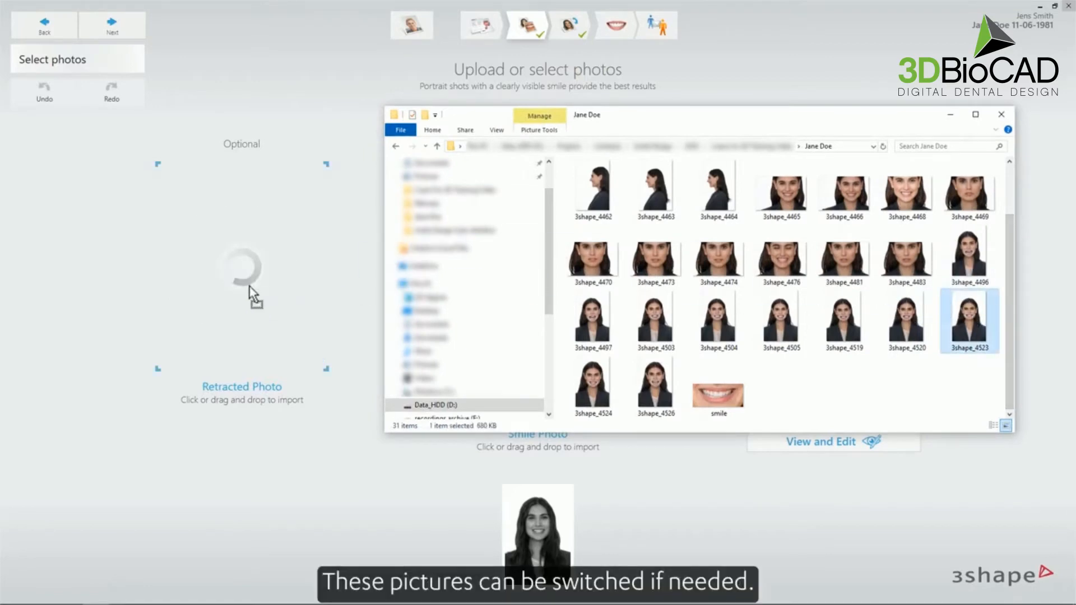
click(953, 116)
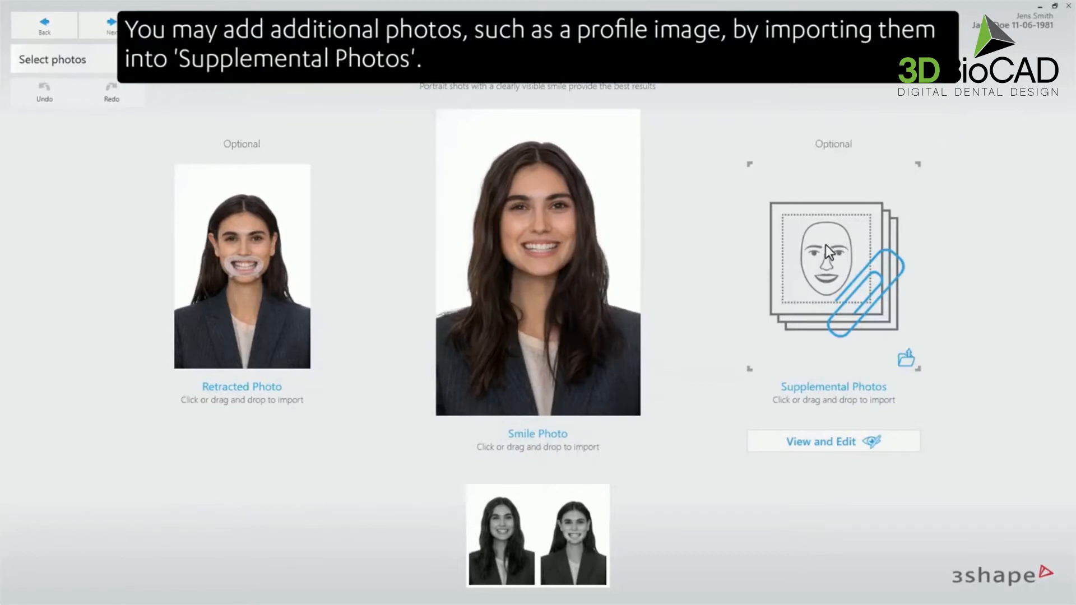
- Add supplemental photos 3shape_4460, 3shape_4463, 3shape_4483 and 3shape_4476
click(828, 252)
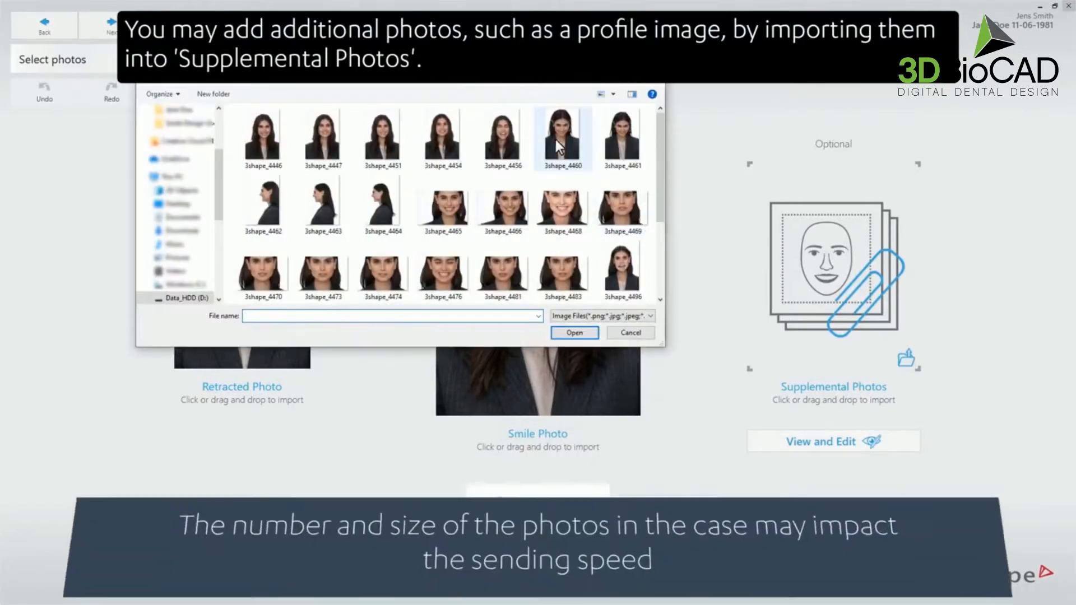
click(556, 139)
ctrl+click(322, 202)
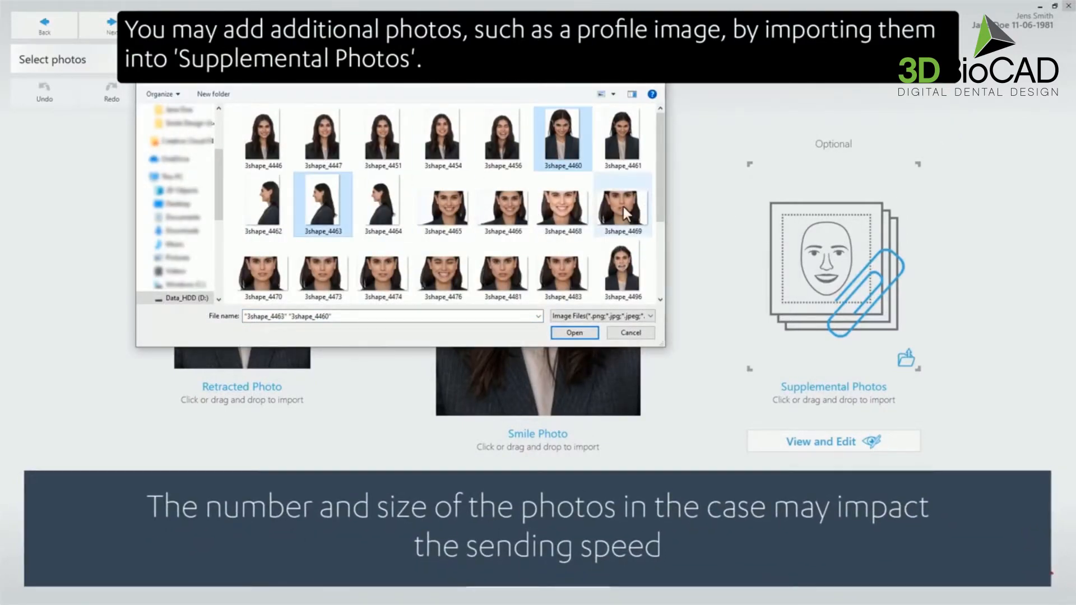
ctrl+click(562, 272)
ctrl+click(442, 275)
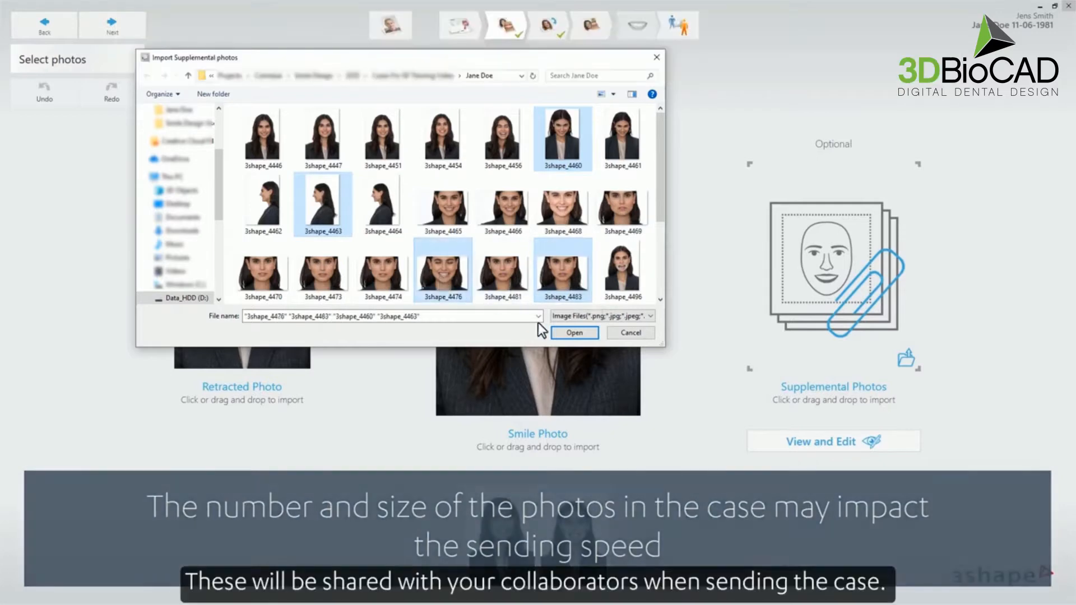
click(565, 333)
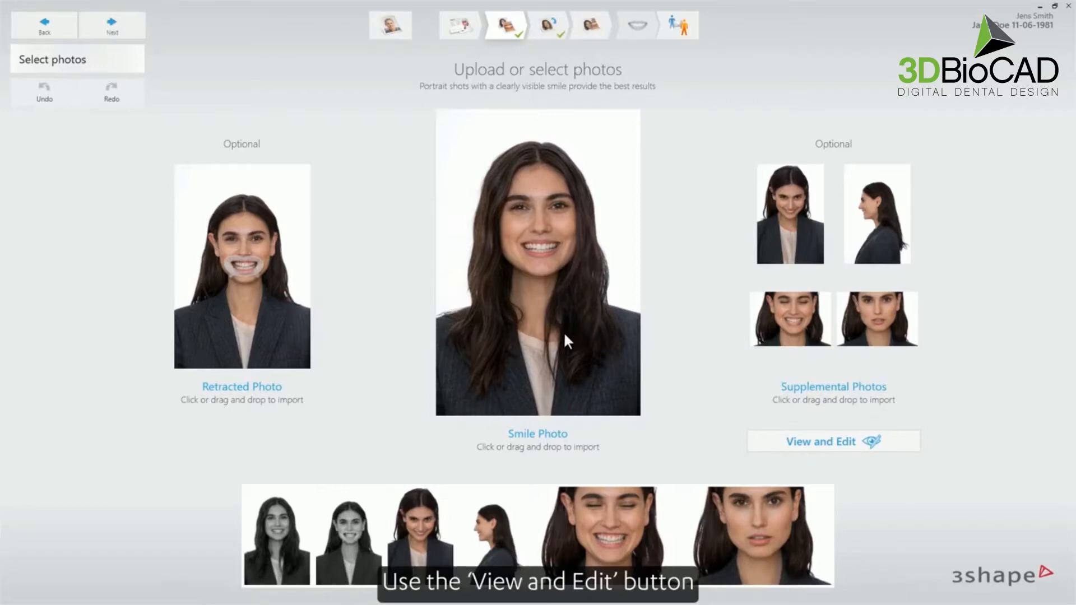
click(769, 441)
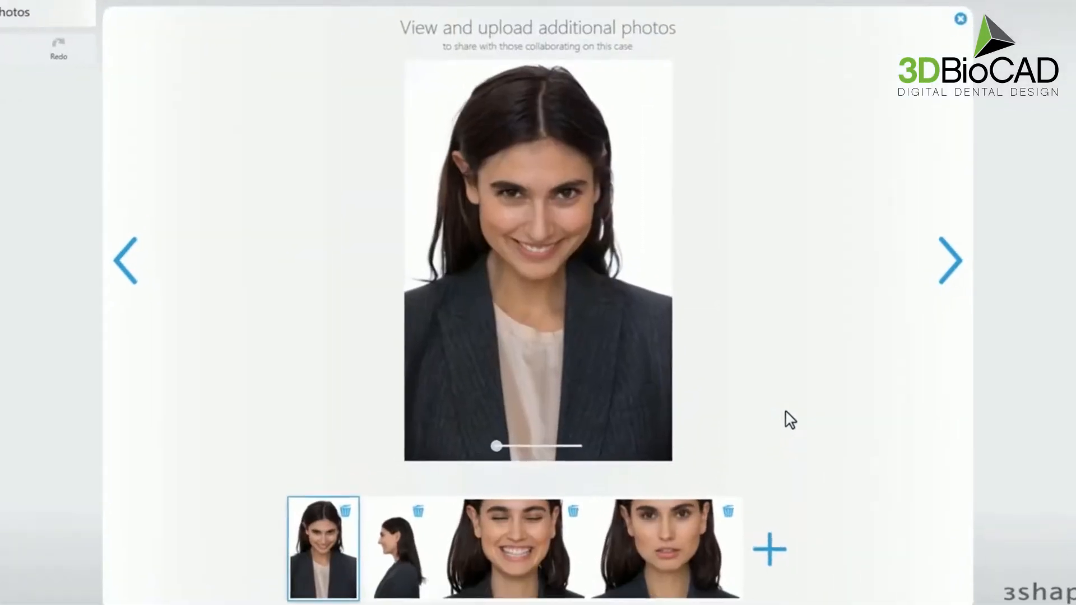
click(968, 253)
click(968, 253)
click(968, 253)
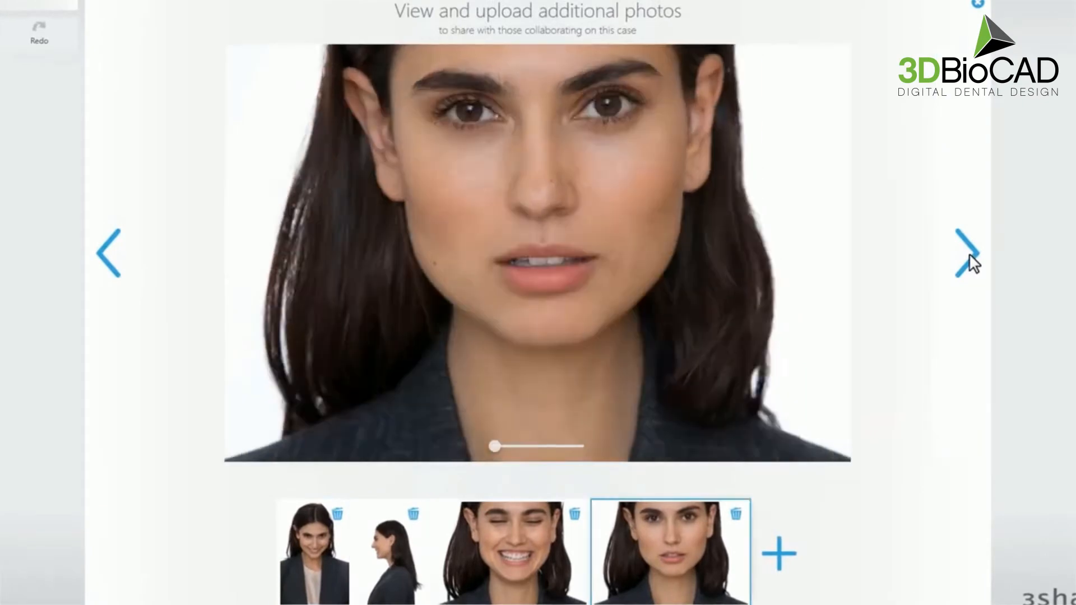
click(968, 254)
mouse_move(491, 446)
mouse_down()
mouse_move(522, 445)
mouse_move(488, 446)
mouse_up()
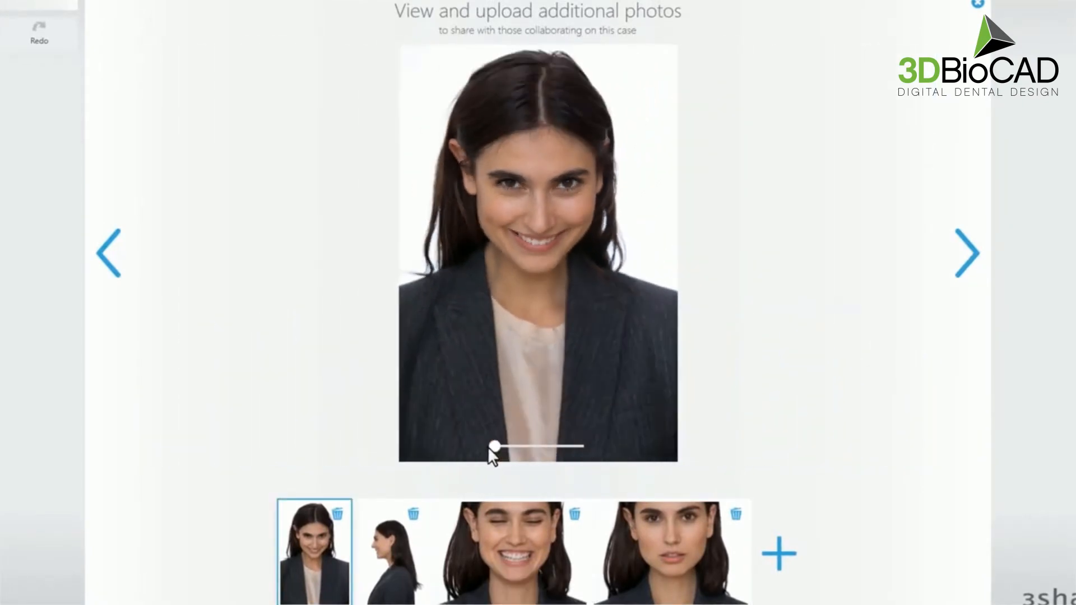
click(778, 553)
drag(680, 151, 667, 249)
click(357, 253)
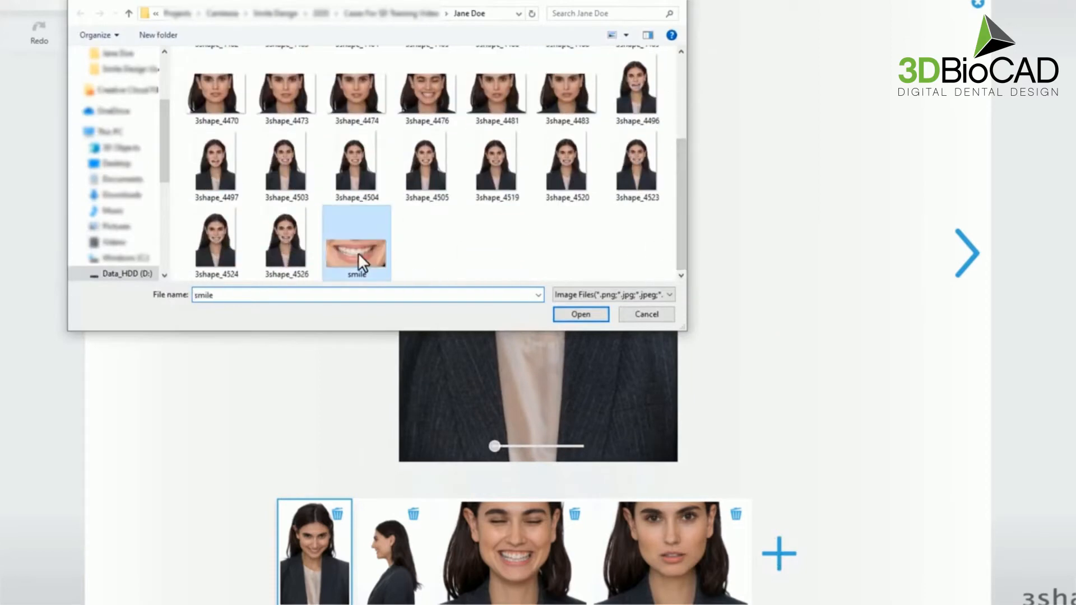
click(573, 312)
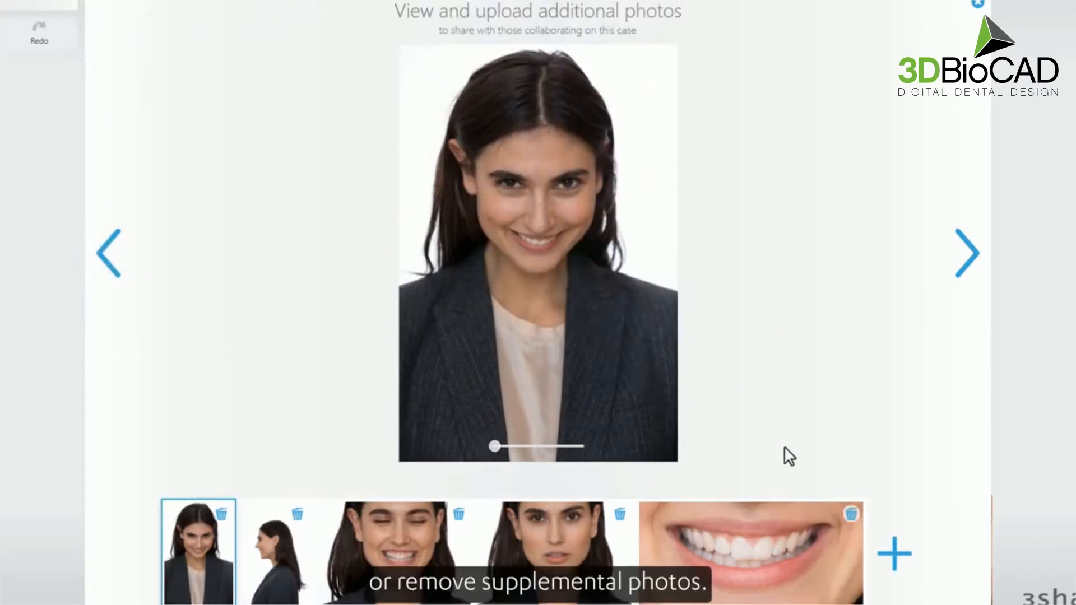
click(848, 512)
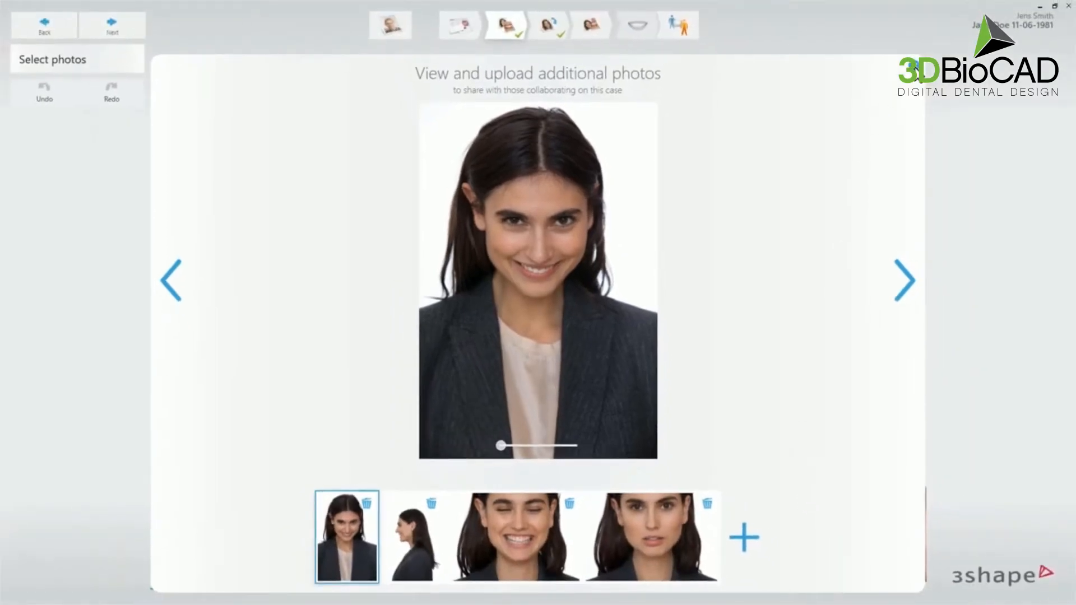
click(914, 66)
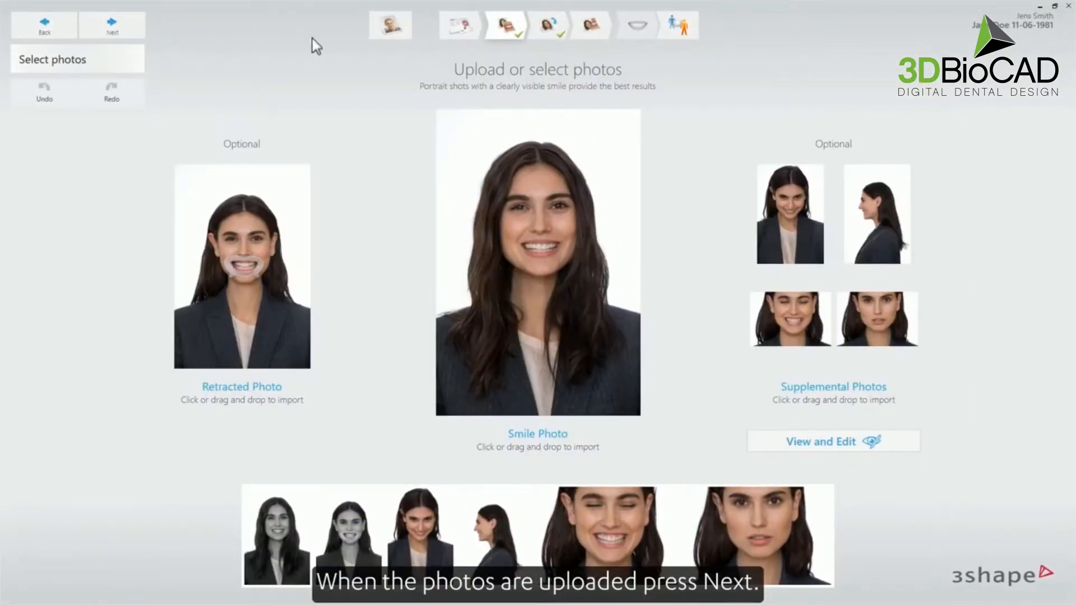
- Center both pupil reference points and place the left and right nasal-wing points on the nostrils
click(128, 32)
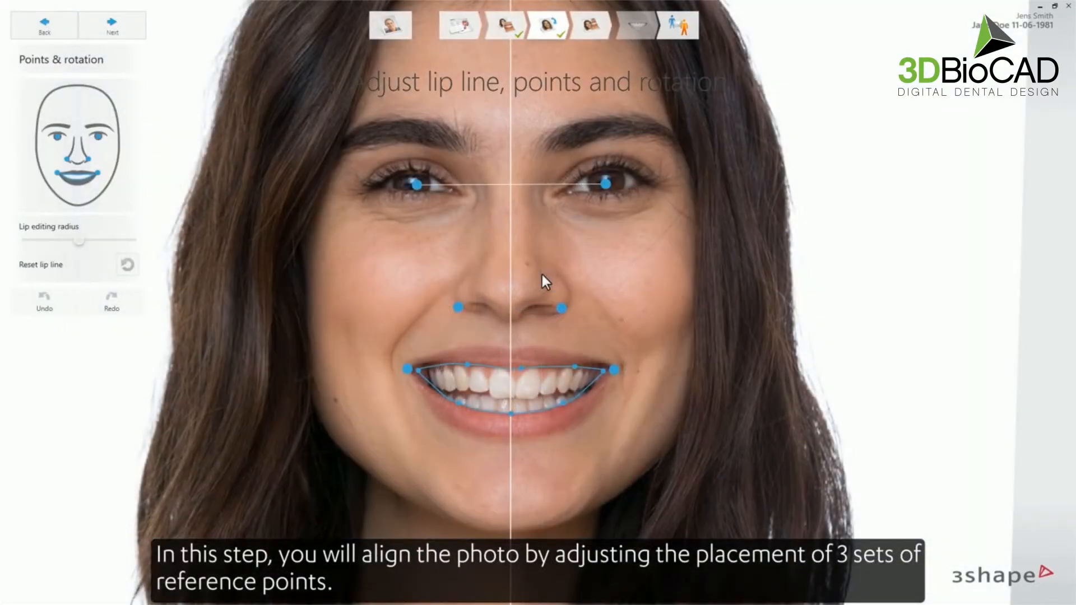
drag(412, 181, 412, 184)
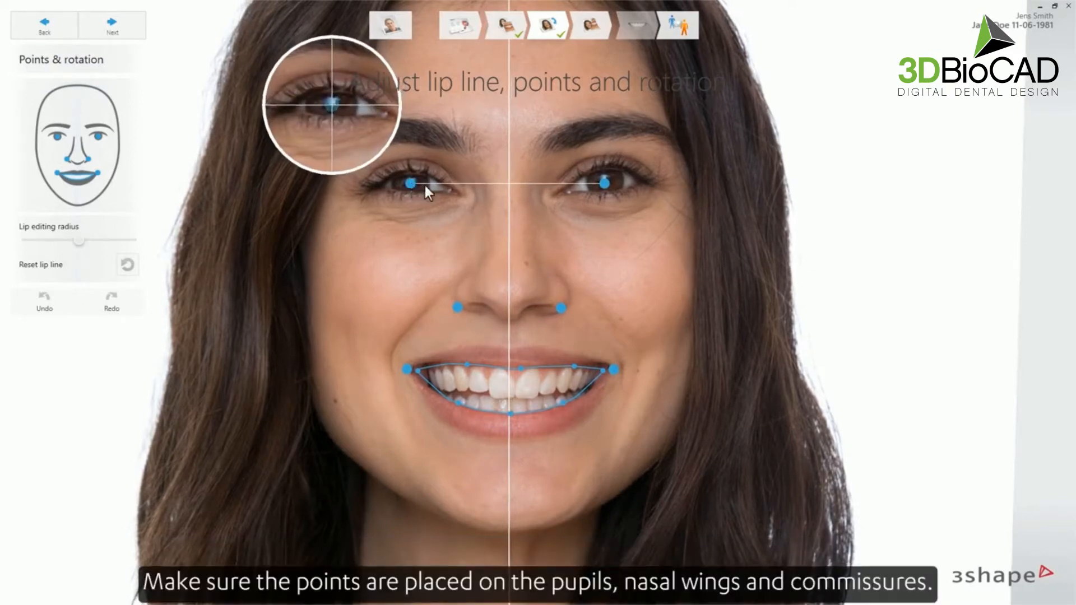
drag(603, 182, 604, 181)
drag(458, 307, 455, 296)
drag(561, 308, 571, 297)
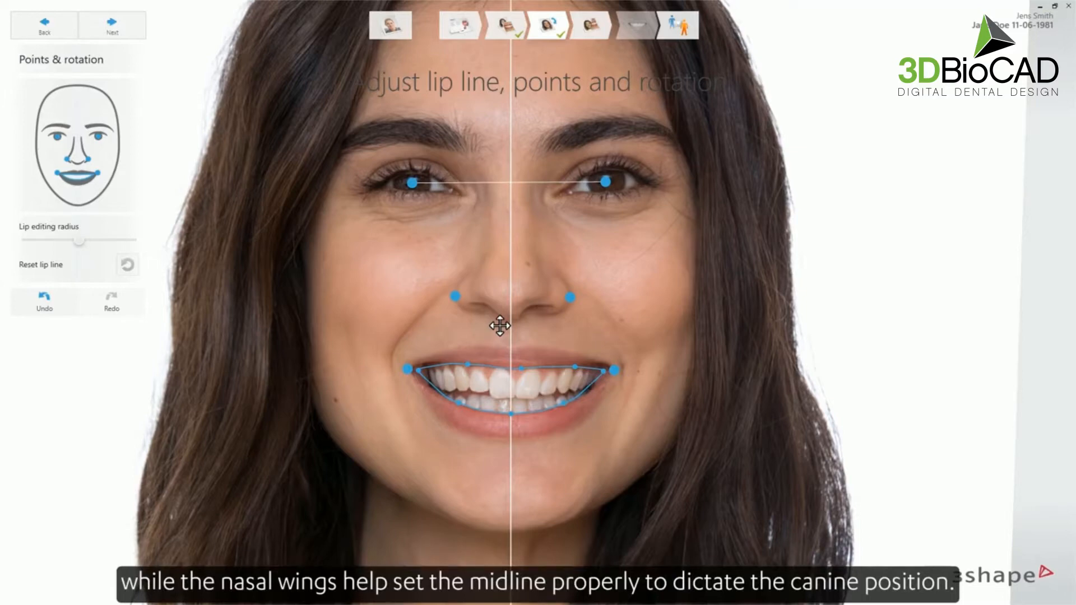
scroll(489, 353, up, 6)
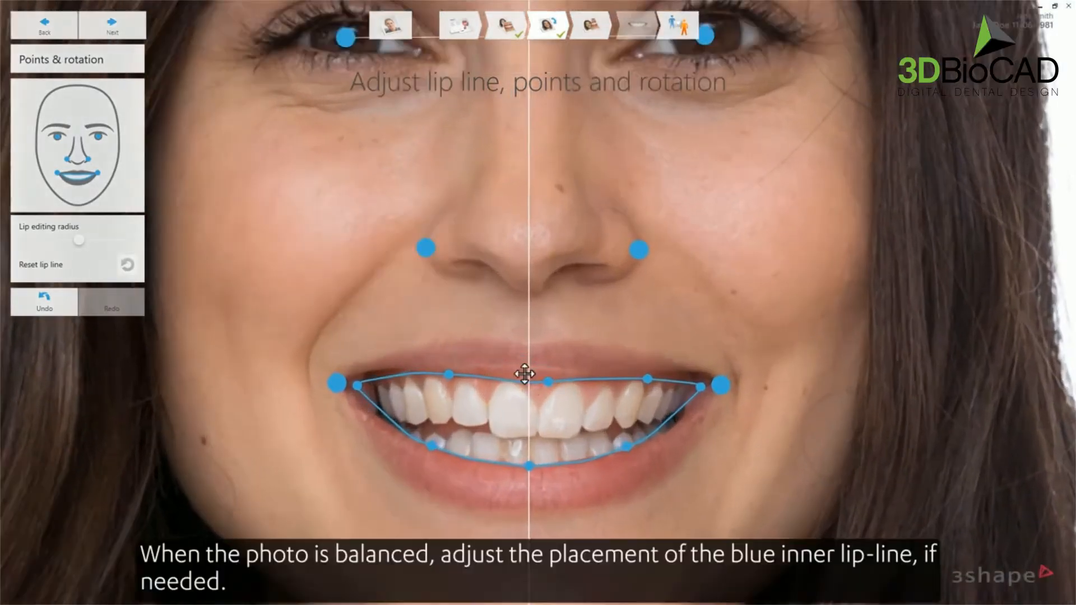
- Fit the lip line to the left mouth corner and the upper and lower lip edges
scroll(518, 358, up, 3)
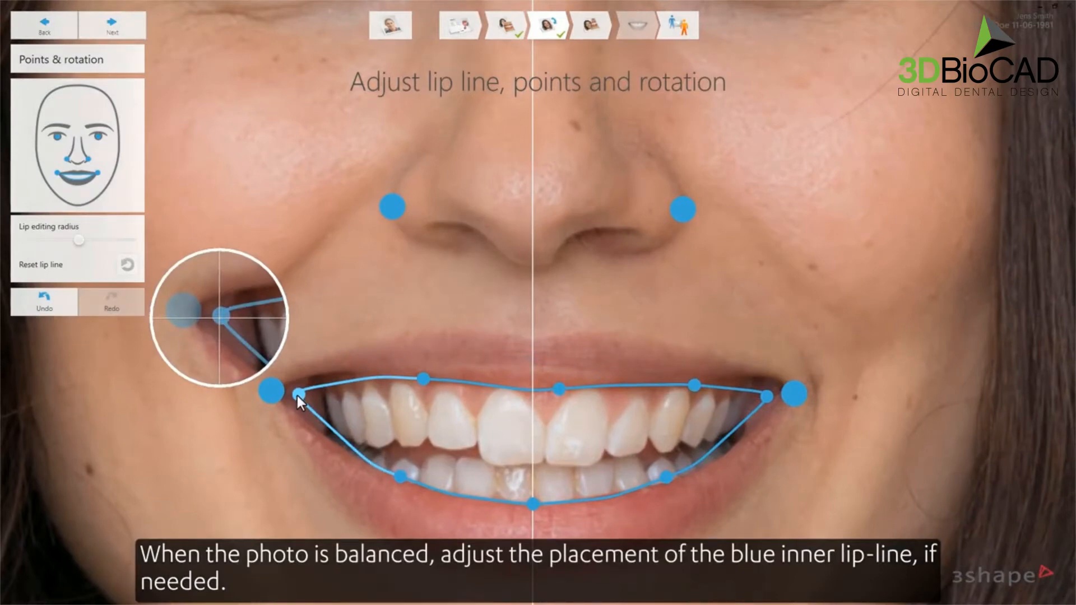
drag(297, 395, 280, 395)
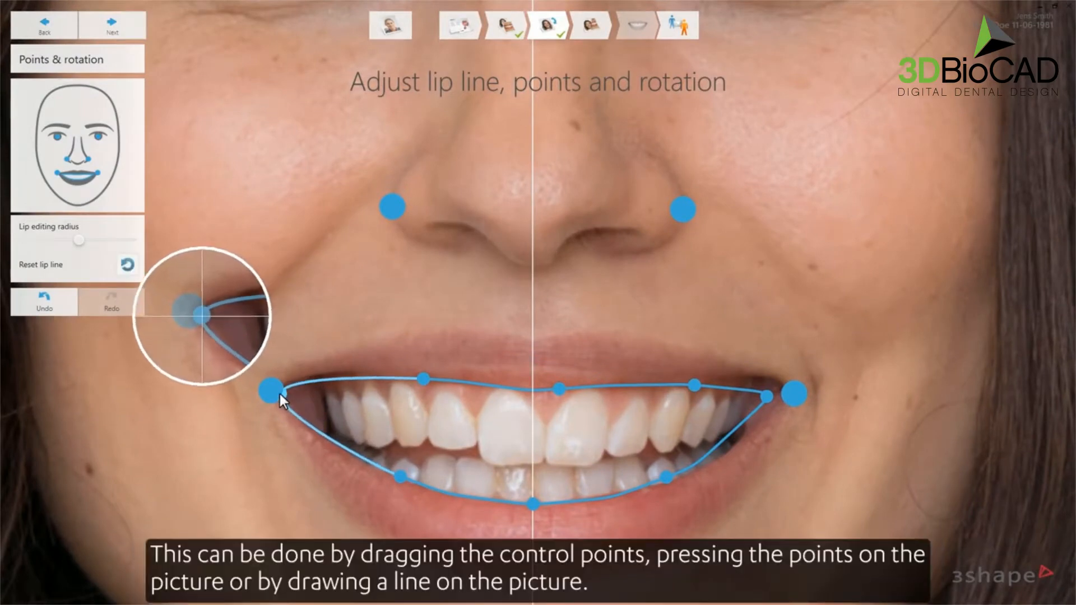
click(337, 371)
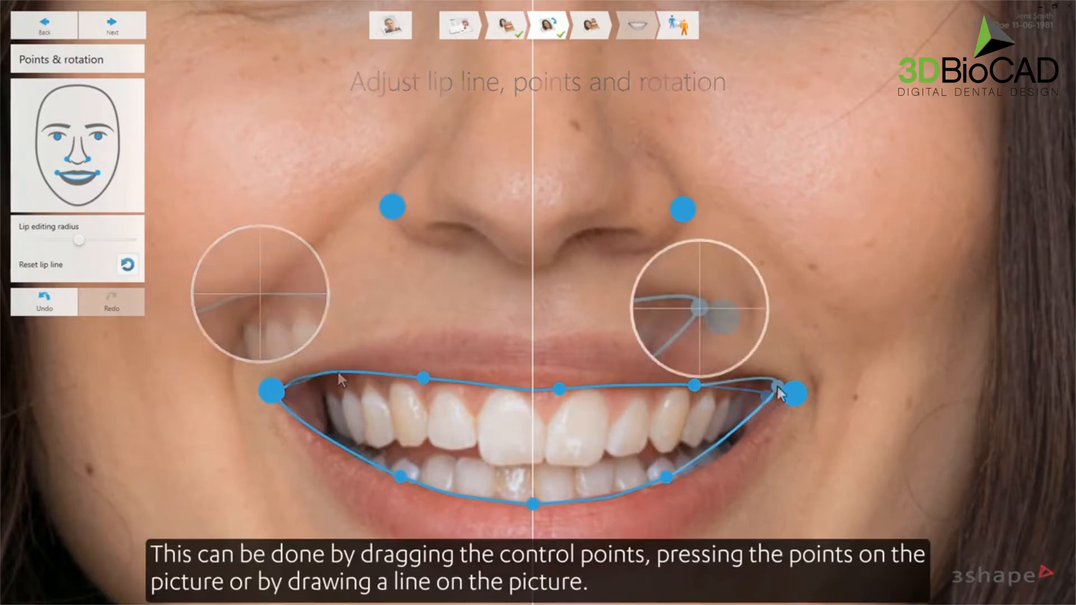
mouse_move(776, 391)
mouse_down()
mouse_move(748, 430)
mouse_move(669, 479)
mouse_up()
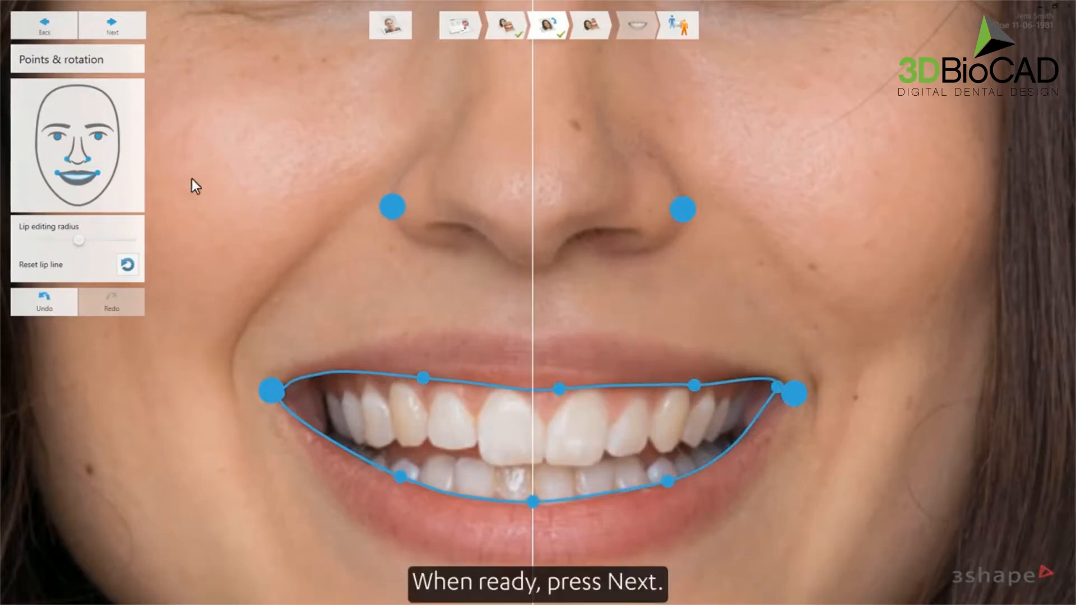
click(139, 23)
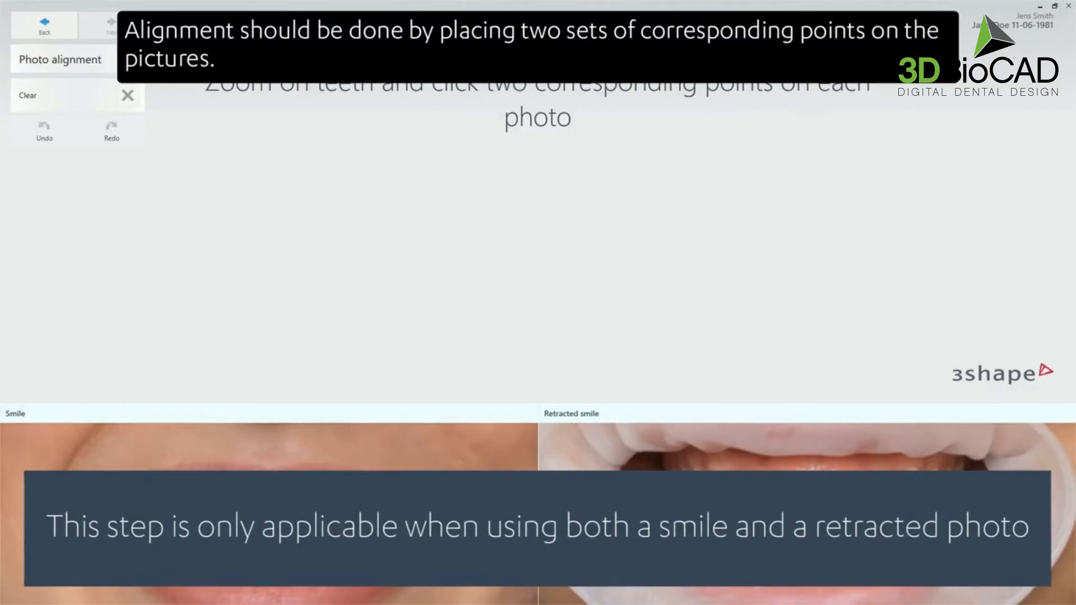
- Mark two matching alignment points on both the smile and retracted photos
drag(483, 402, 492, 321)
click(143, 515)
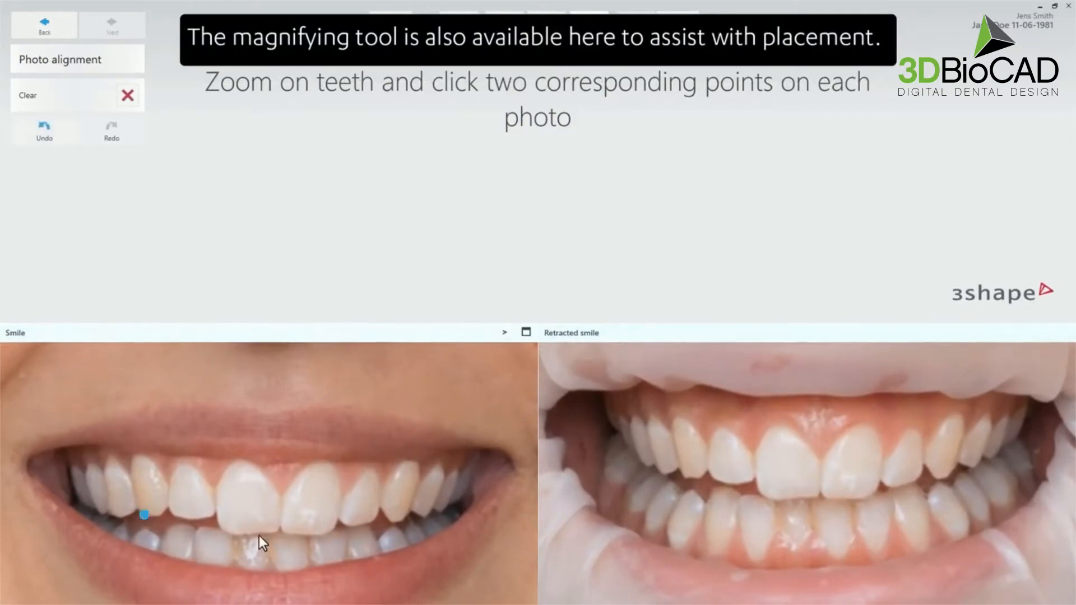
click(685, 476)
click(391, 521)
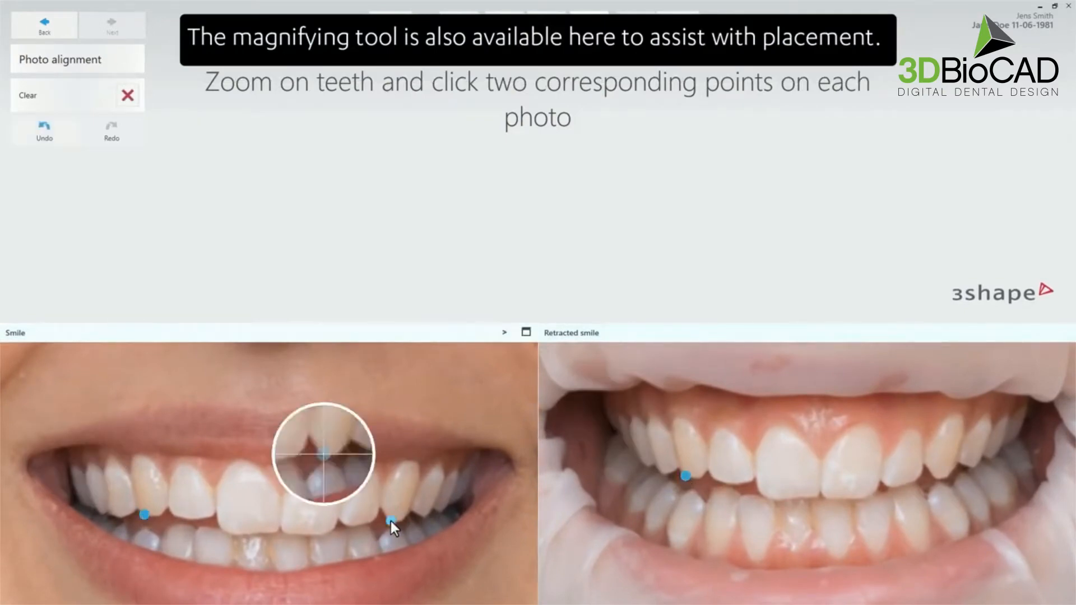
click(938, 478)
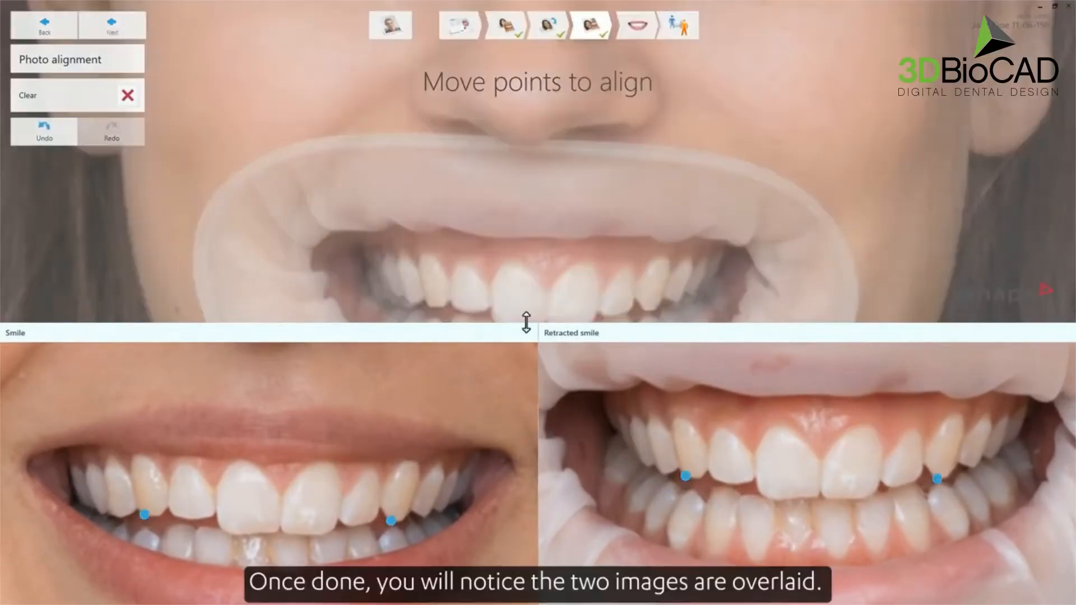
- Nudge the alignment points to refine the overlay and inspect the photos enlarged
drag(511, 324, 511, 386)
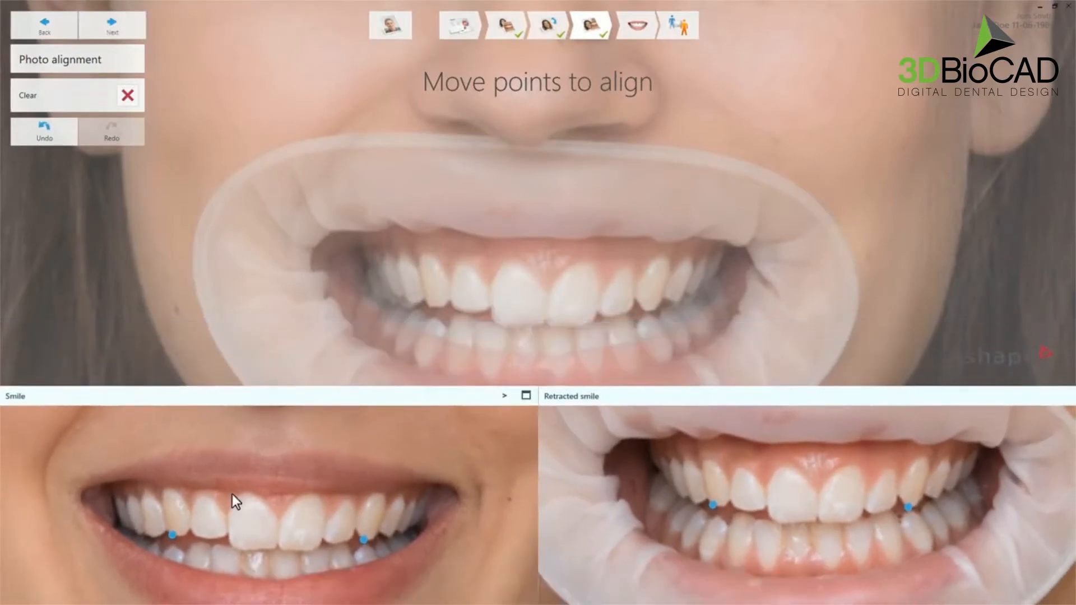
drag(172, 536, 167, 531)
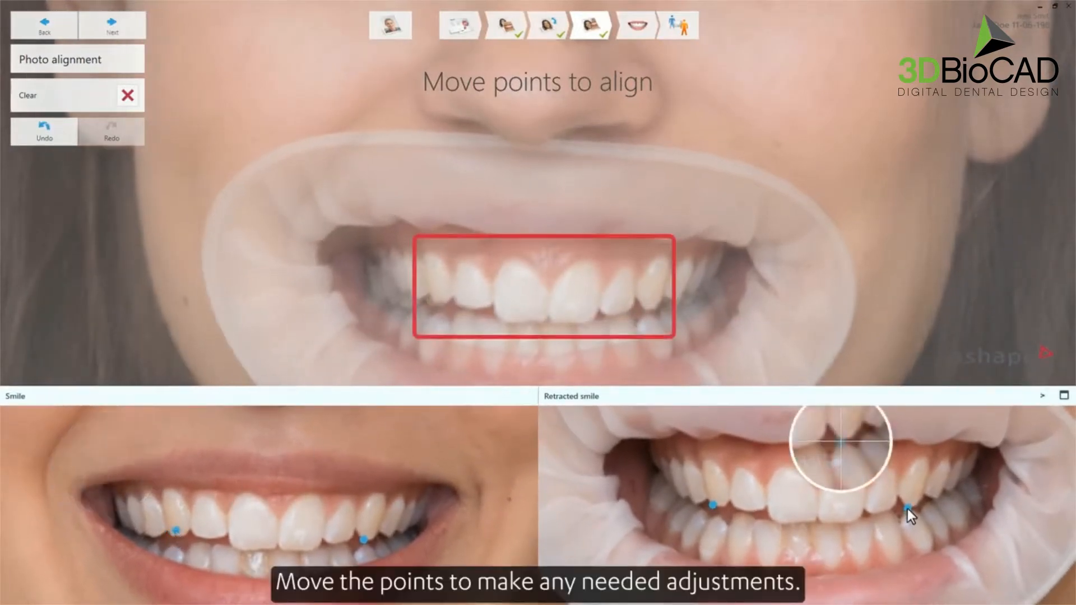
drag(907, 507, 903, 500)
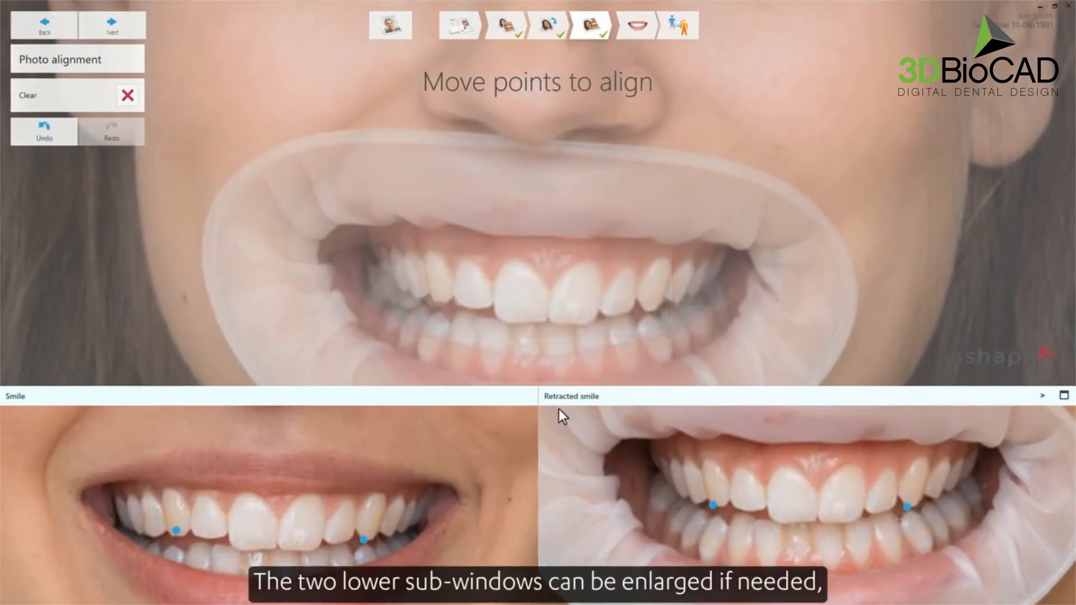
click(528, 397)
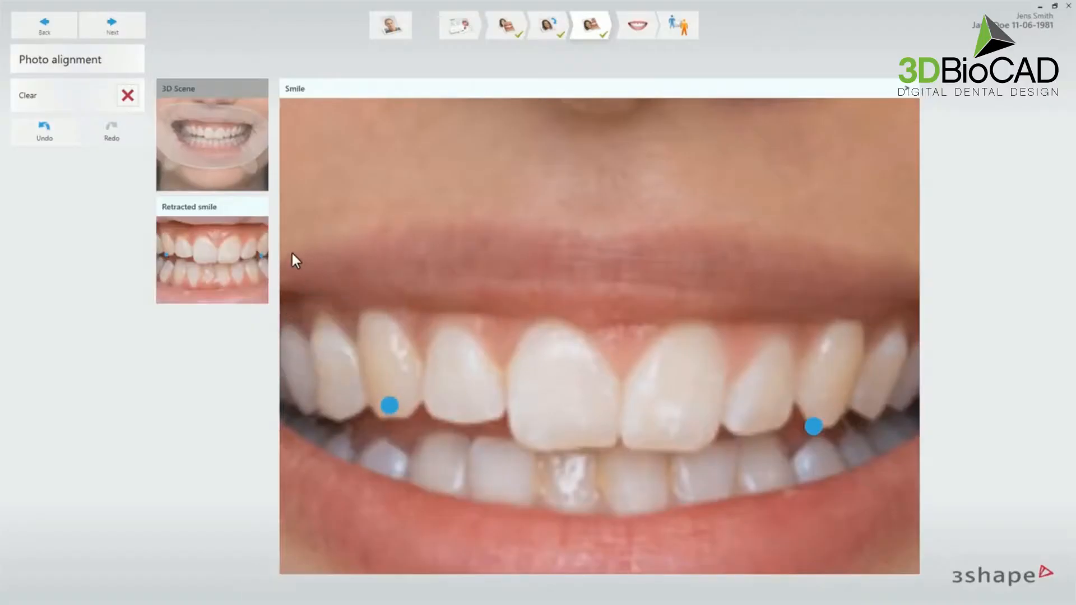
click(220, 277)
mouse_move(824, 355)
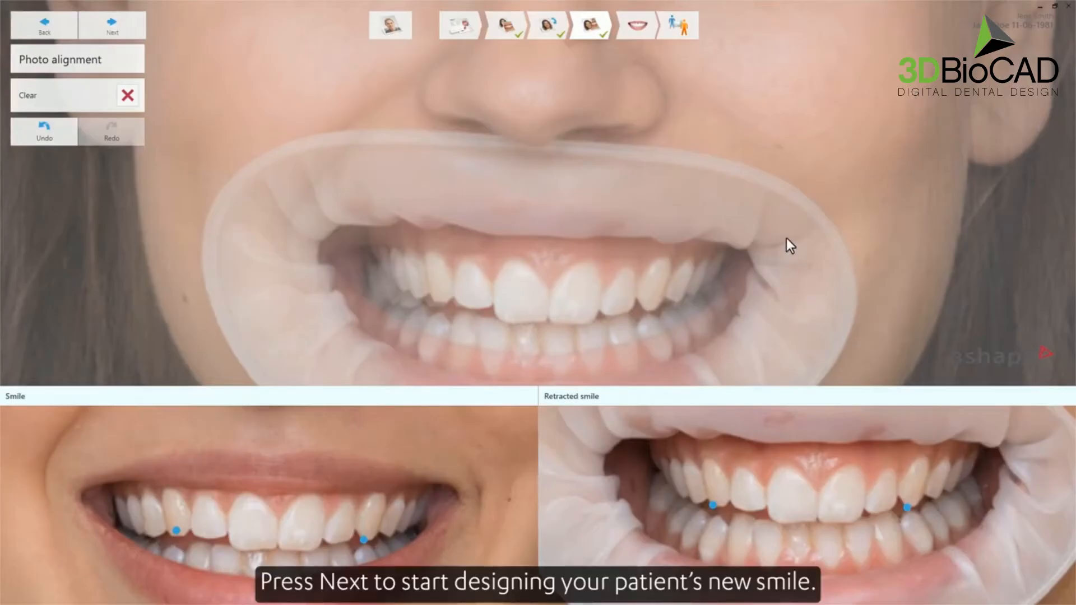
click(136, 24)
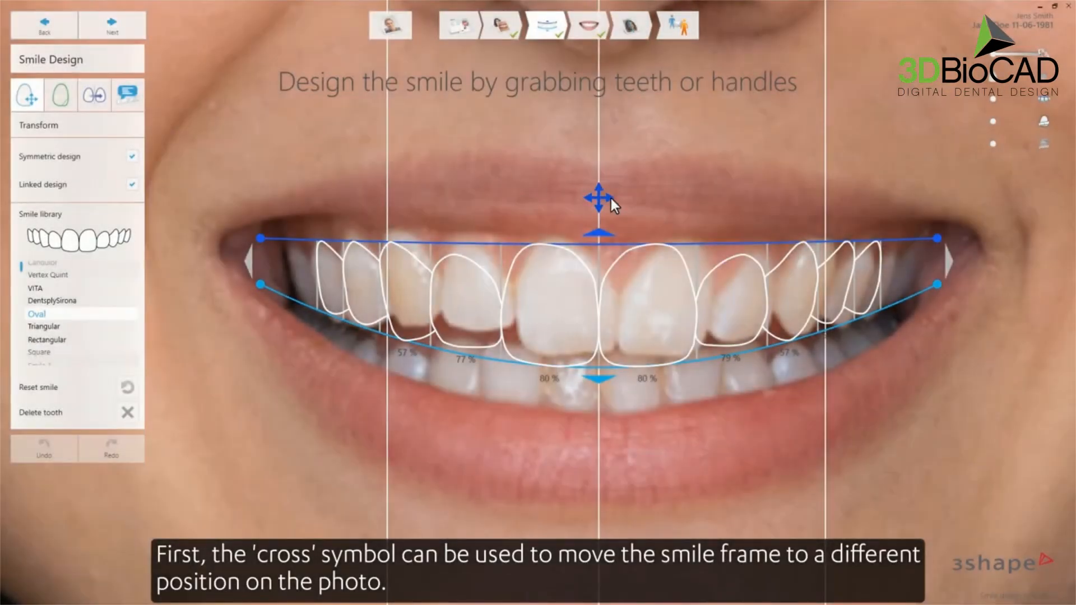
- Shift the smile frame up and right, lengthen the teeth, and widen it toward the left mouth corner
mouse_move(605, 198)
mouse_down()
mouse_move(591, 207)
mouse_move(615, 178)
mouse_move(585, 196)
mouse_move(619, 192)
mouse_up()
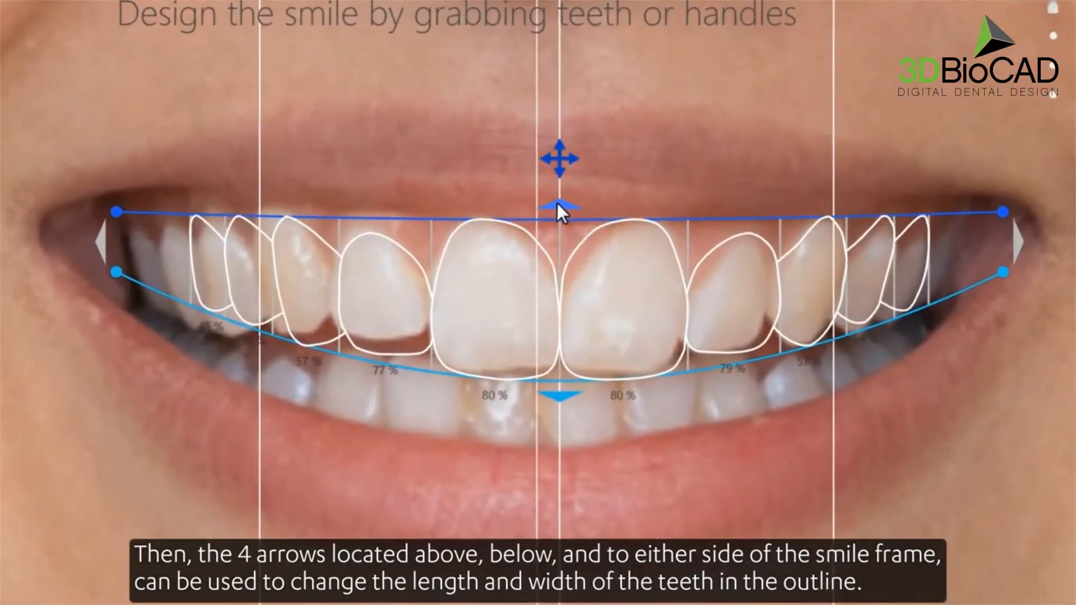
mouse_move(557, 204)
mouse_down()
mouse_move(557, 227)
mouse_move(562, 179)
mouse_move(562, 204)
mouse_up()
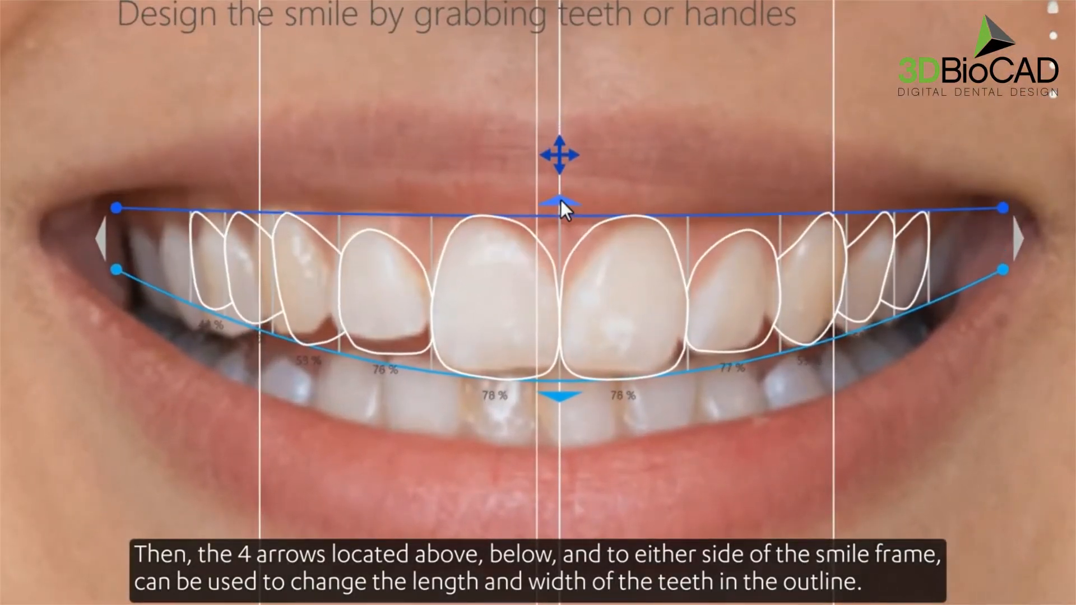
mouse_move(557, 403)
mouse_down()
mouse_move(556, 432)
mouse_move(557, 401)
mouse_up()
drag(100, 229, 68, 240)
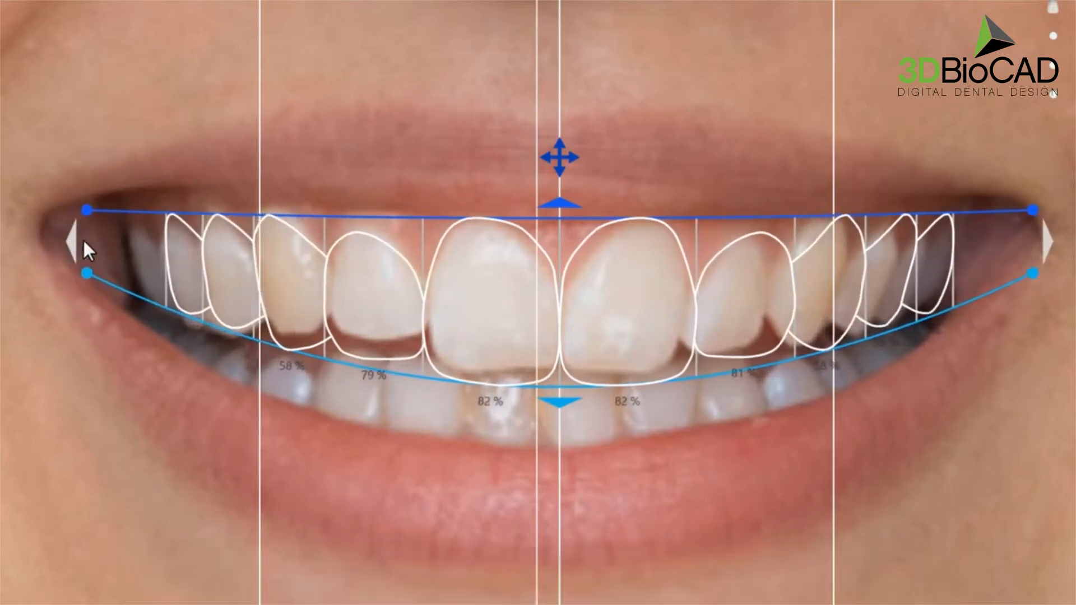
- Adjust the left lateral tooth's length, width and rotation, and extend the gingival and smile curves' left ends
click(370, 291)
mouse_move(389, 362)
mouse_down()
mouse_move(389, 372)
mouse_move(389, 360)
mouse_up()
mouse_move(336, 302)
mouse_down()
mouse_move(307, 300)
mouse_move(332, 301)
mouse_up()
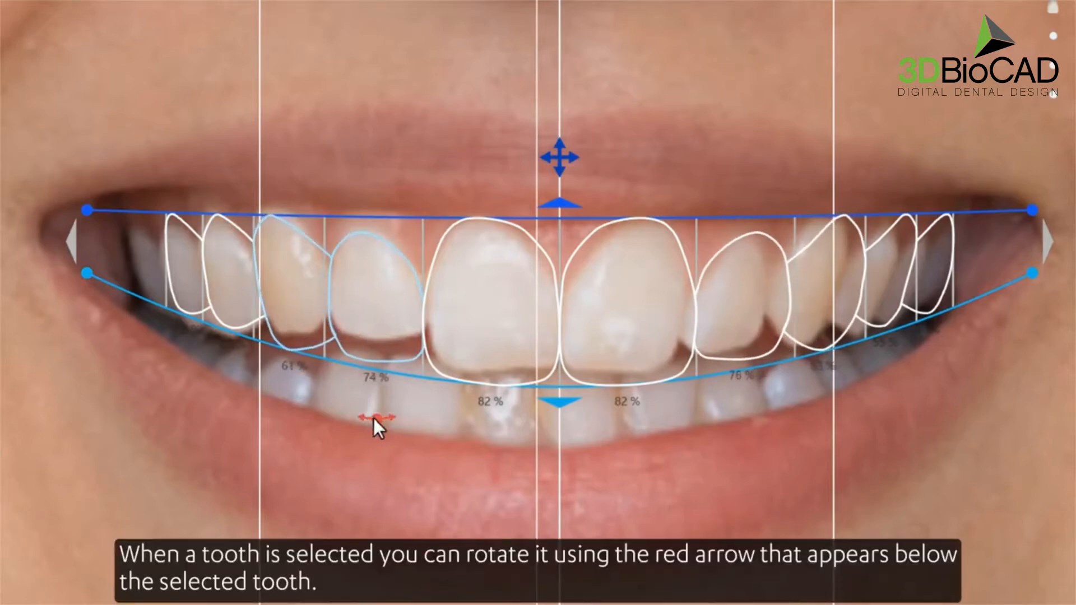
mouse_move(375, 418)
mouse_down()
mouse_move(346, 418)
mouse_move(434, 409)
mouse_move(375, 423)
mouse_up()
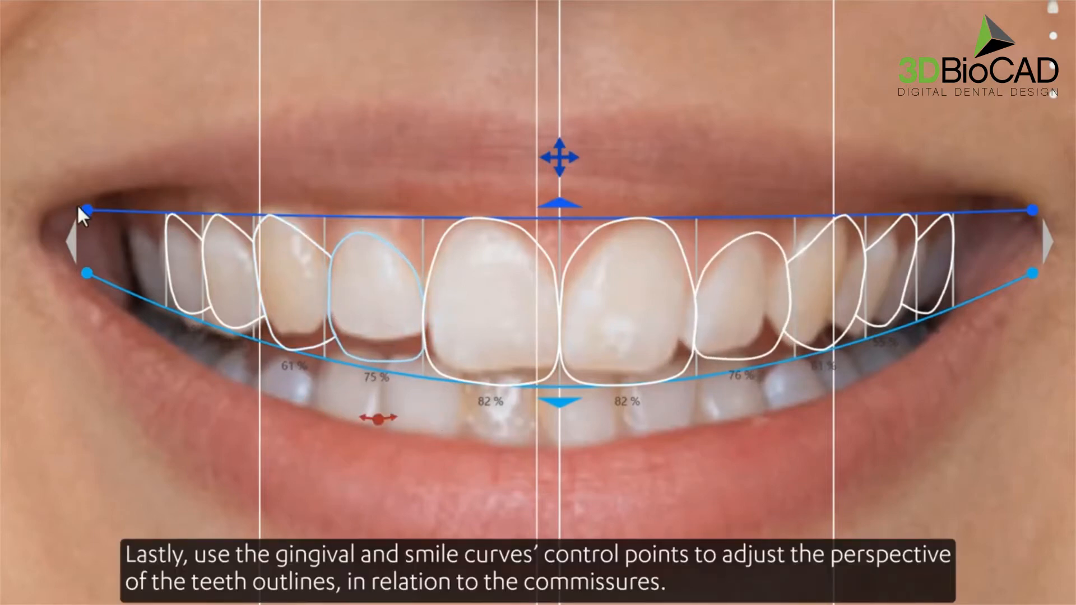
drag(85, 209, 106, 198)
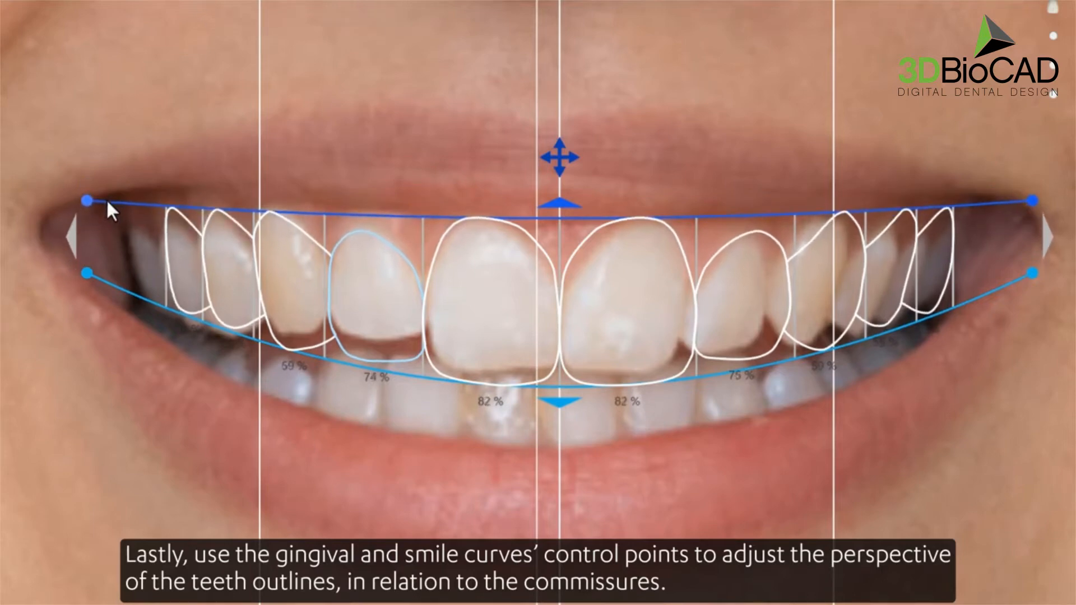
mouse_move(87, 272)
mouse_down()
mouse_move(88, 306)
mouse_move(91, 261)
mouse_move(90, 289)
mouse_up()
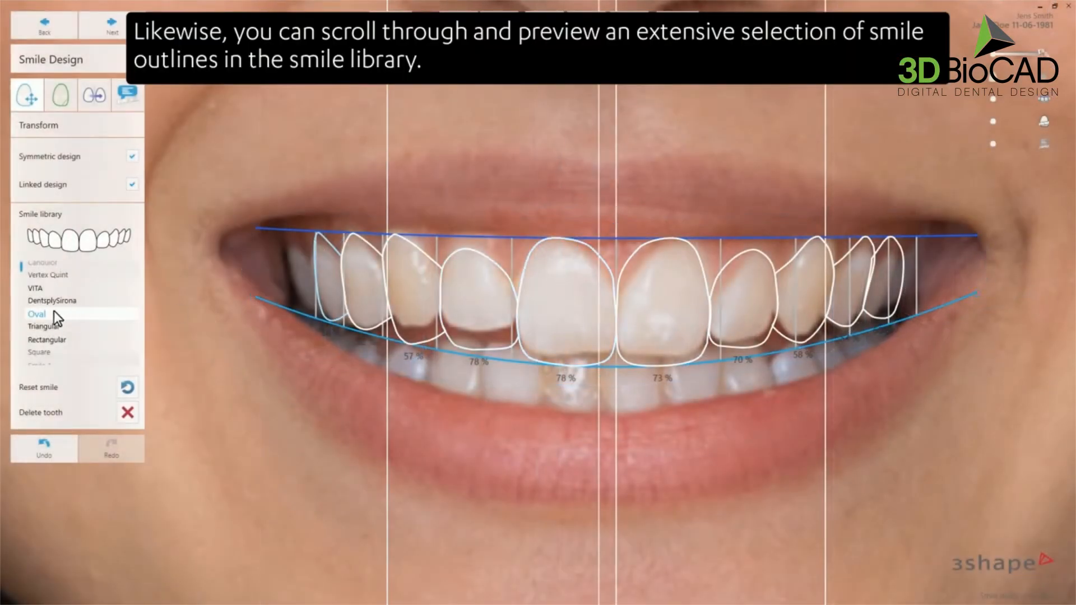
- Preview the Triangular, Square, Smile 1, Smile 2 and Smile 3 library shapes as rendered teeth
key(Down)
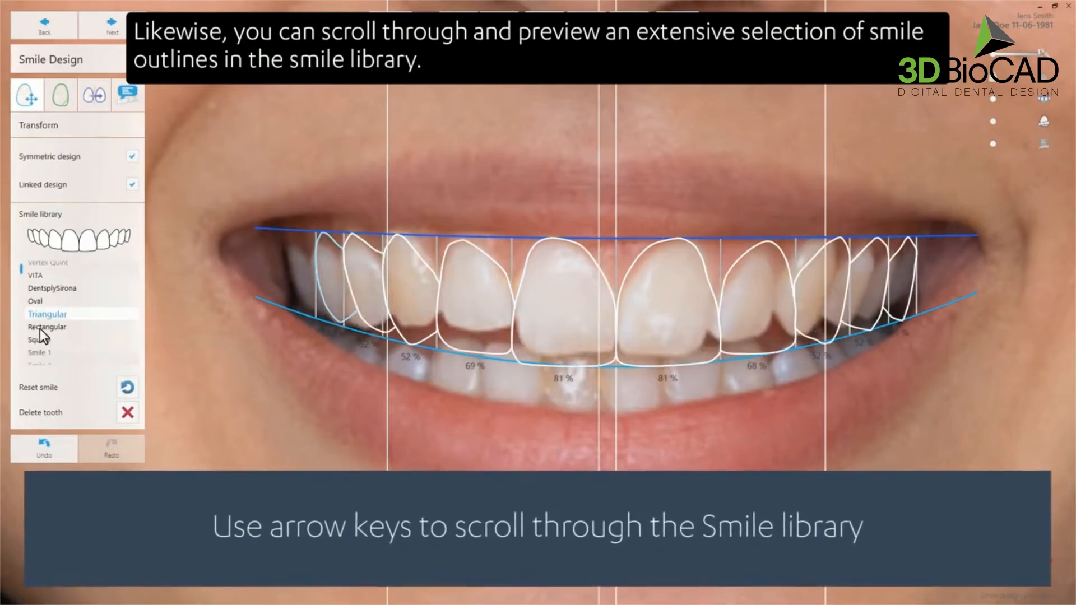
key(Down)
key(Down)
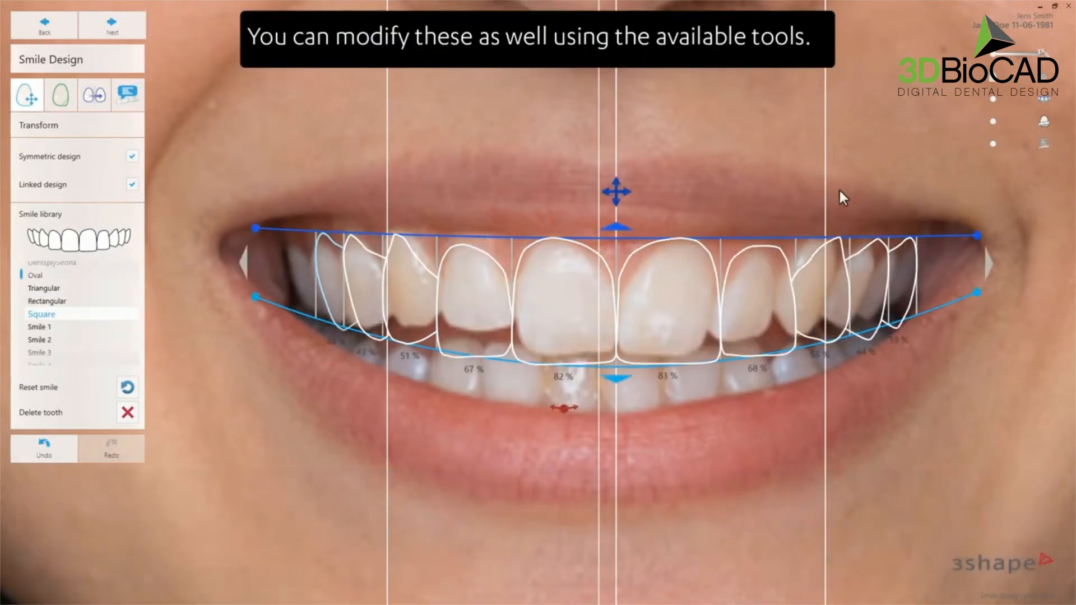
click(1043, 76)
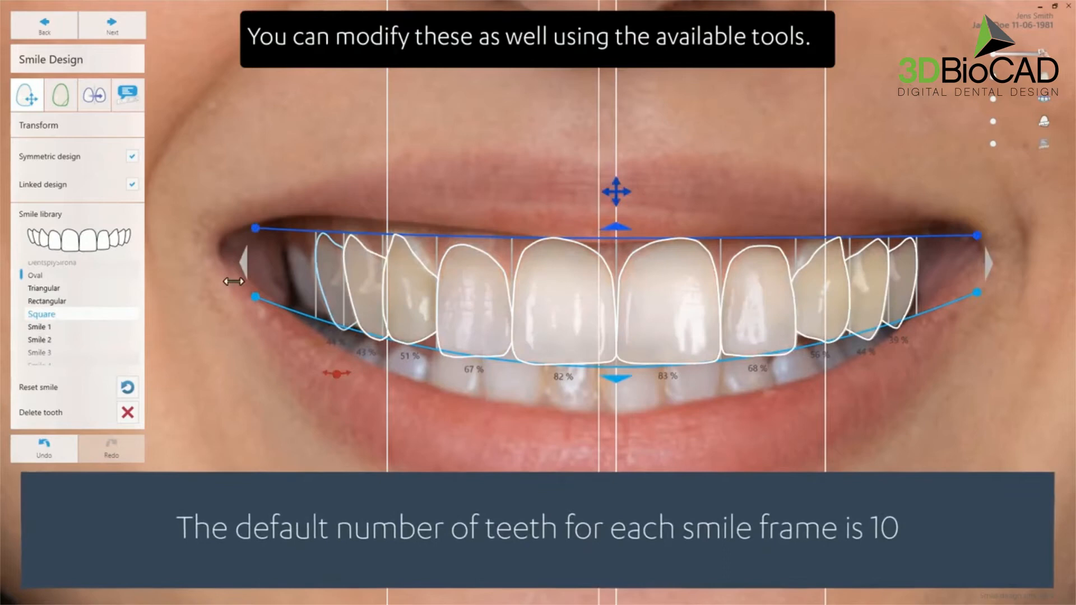
click(41, 329)
click(41, 329)
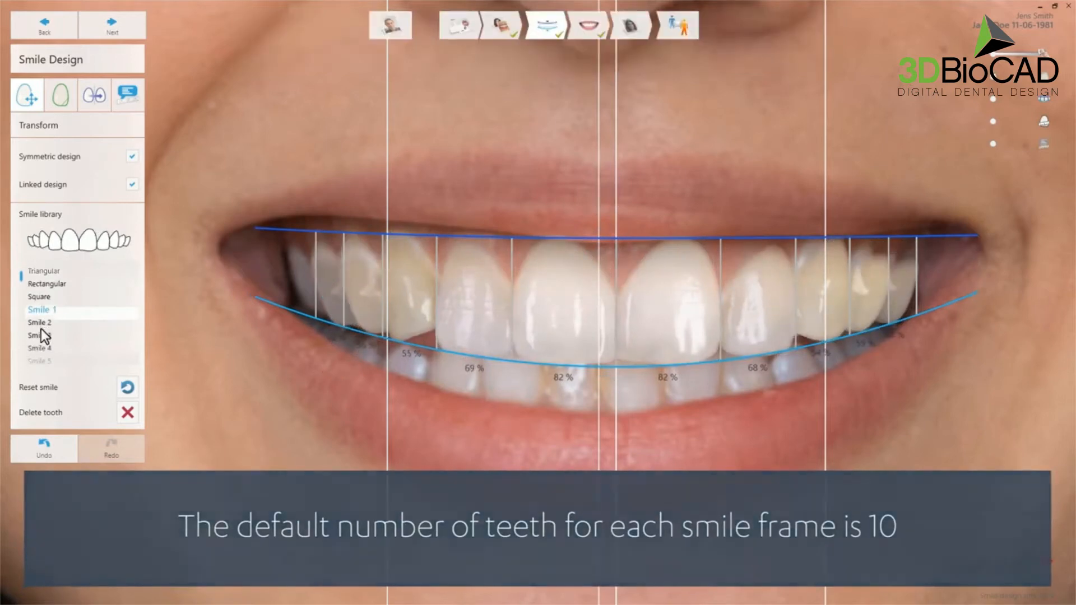
click(41, 329)
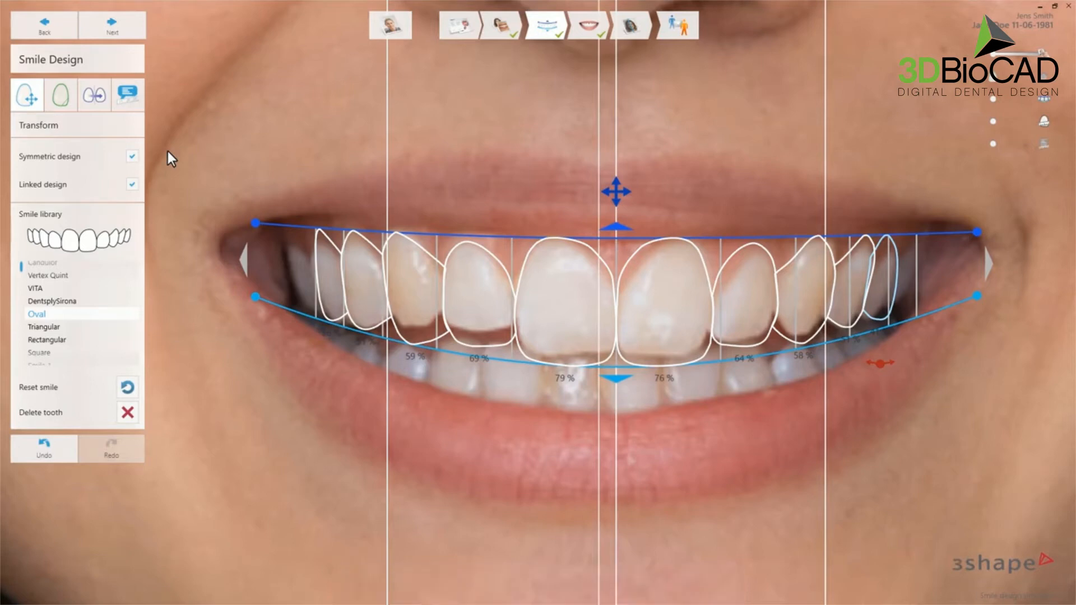
- Toggle linked and symmetric design while rebalancing the upper-left lateral and canine widths to 57% and 73%
click(132, 185)
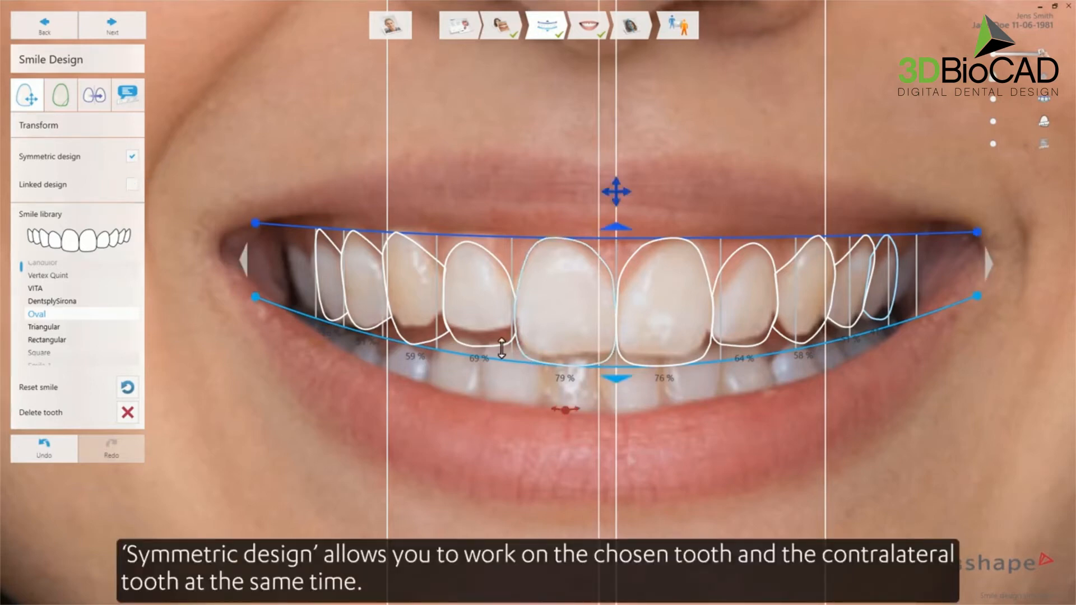
mouse_move(483, 335)
mouse_down()
mouse_move(484, 354)
mouse_move(486, 325)
mouse_move(484, 345)
mouse_up()
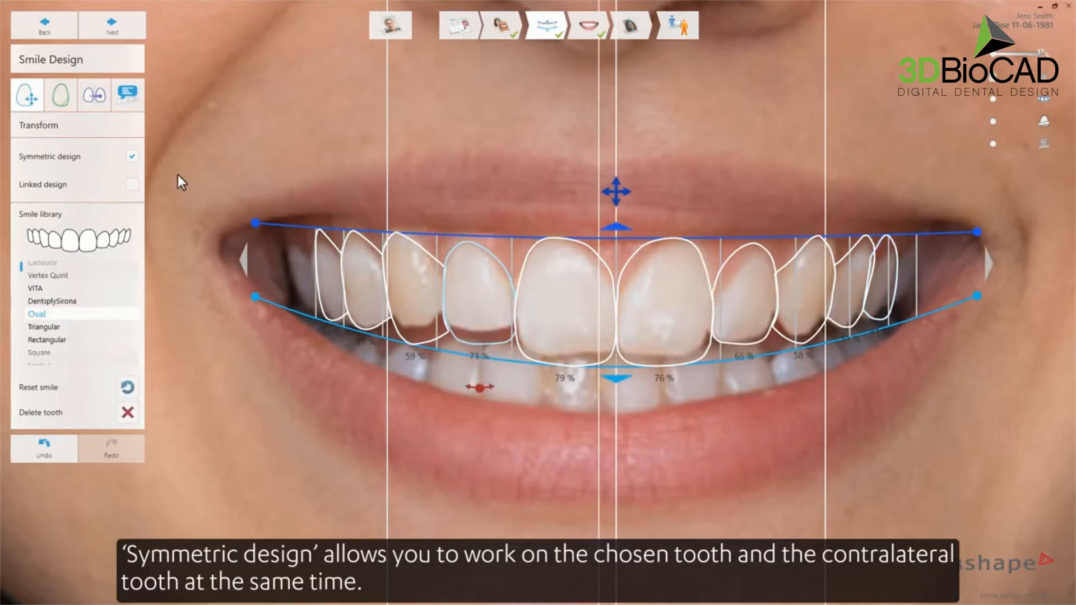
click(133, 185)
click(133, 157)
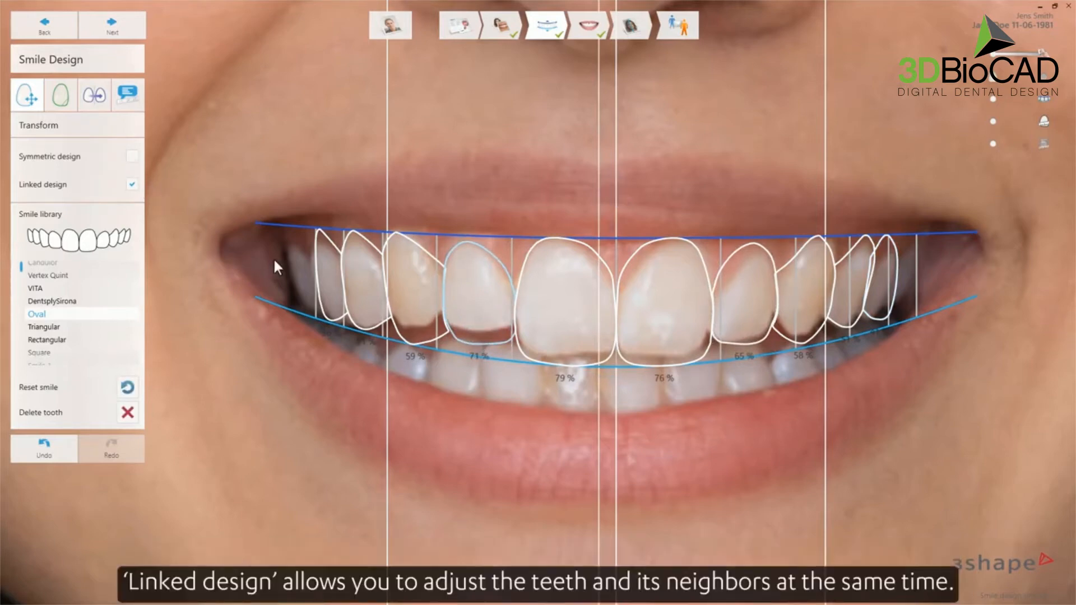
mouse_move(444, 291)
mouse_down()
mouse_move(406, 292)
mouse_move(473, 296)
mouse_move(440, 295)
mouse_up()
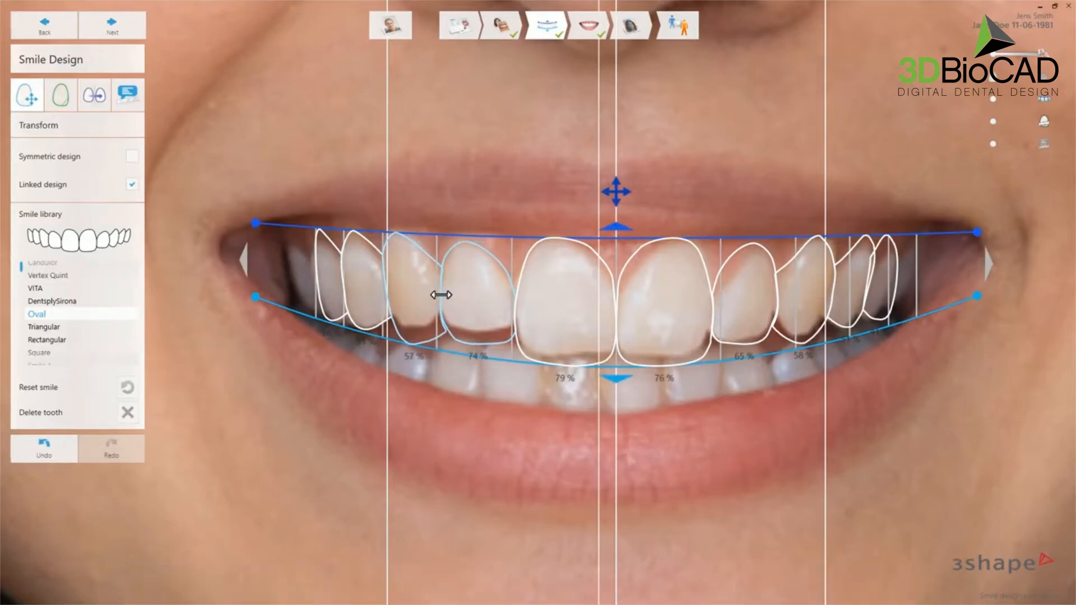
click(132, 156)
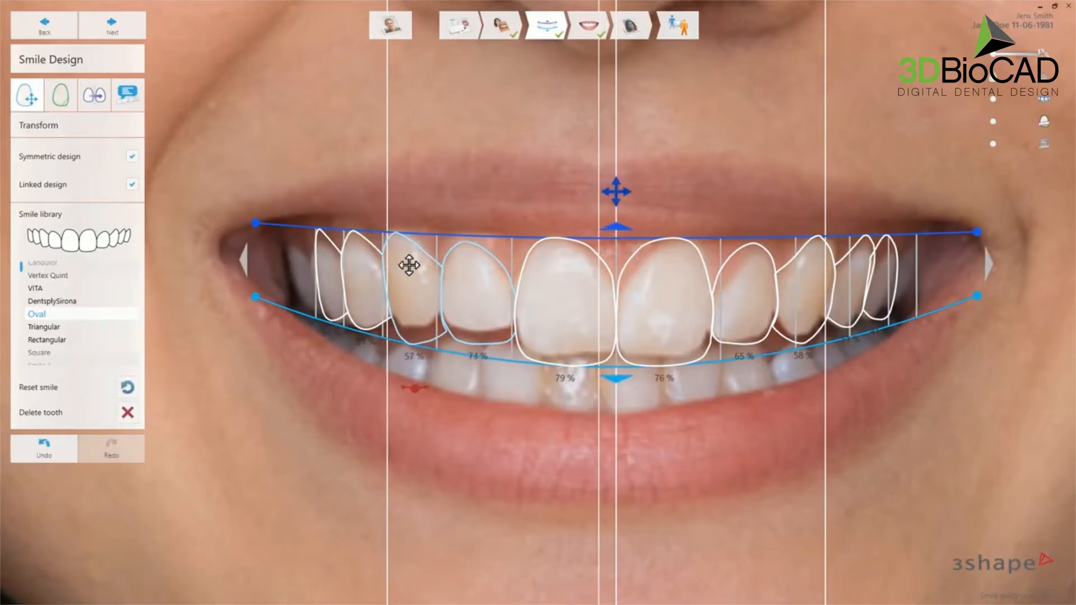
mouse_move(440, 298)
mouse_down()
mouse_move(422, 300)
mouse_move(461, 298)
mouse_move(427, 297)
mouse_move(443, 297)
mouse_up()
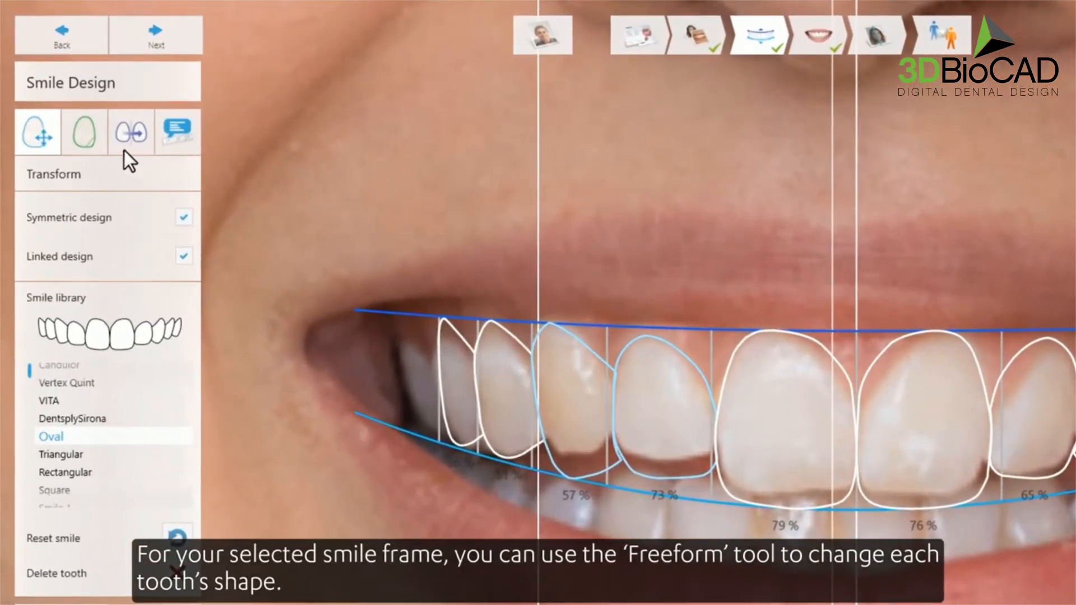
- Redraw the 57% upper-left tooth's upper outline freehand with Freeform at an adjusted radius
click(83, 136)
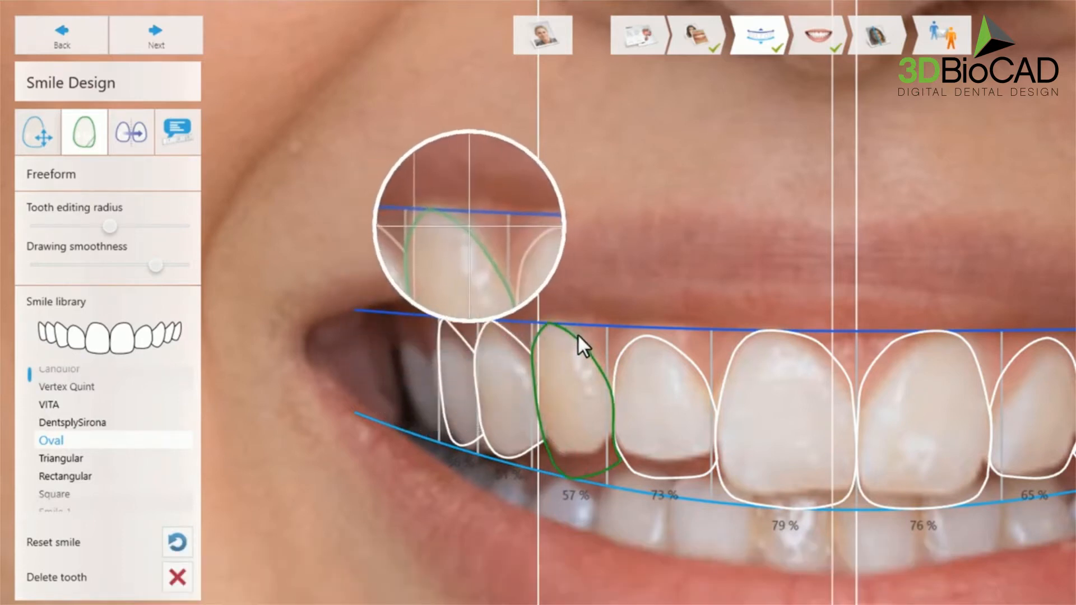
shift+scroll(559, 351, up, 5)
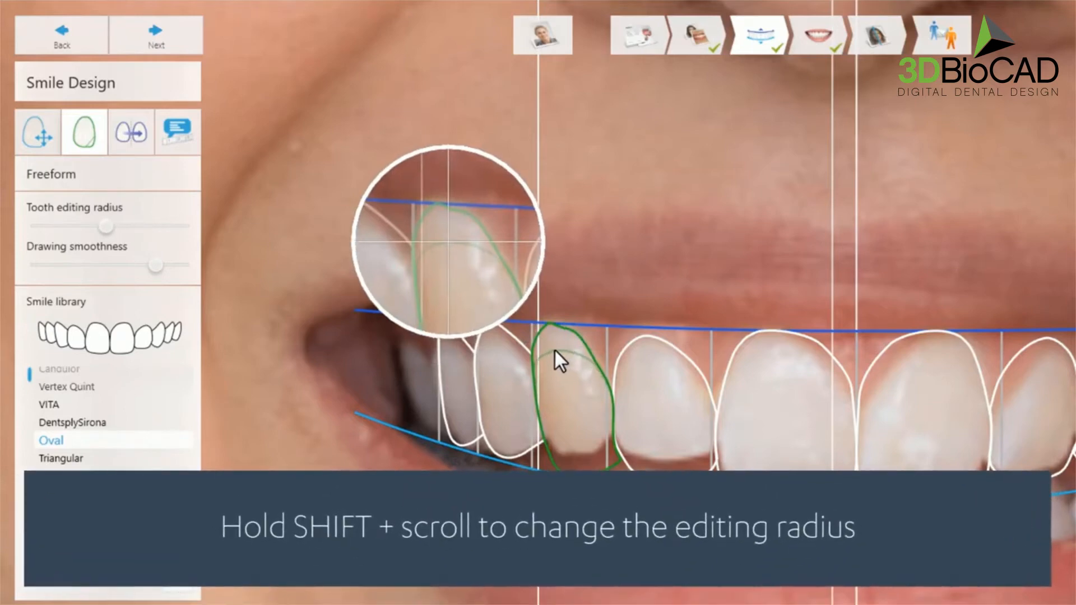
shift+scroll(555, 350, down, 1)
shift+scroll(554, 349, down, 6)
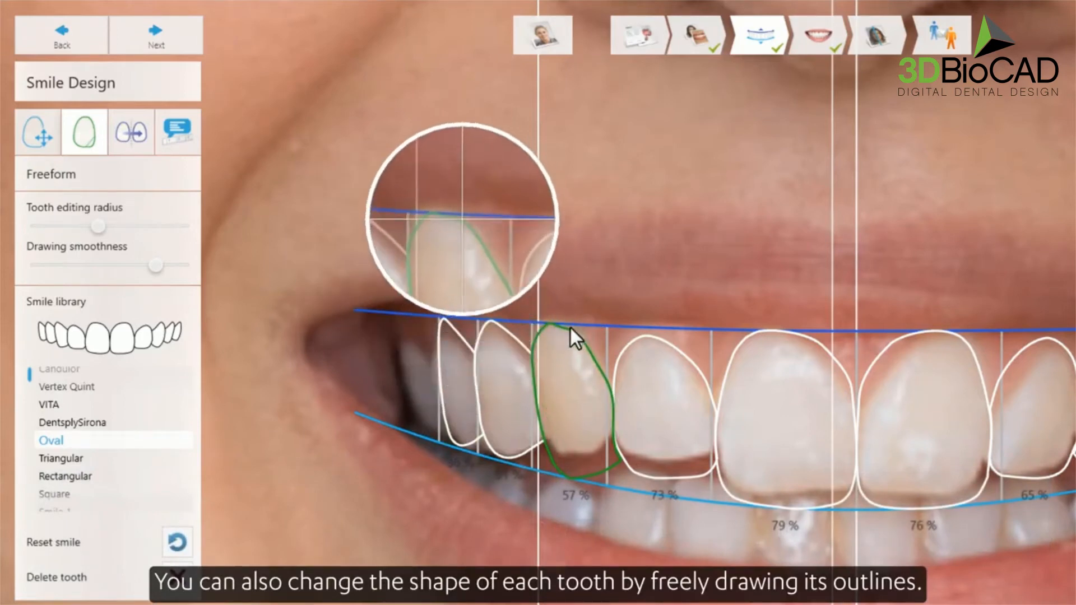
mouse_move(534, 338)
mouse_down()
mouse_move(541, 324)
mouse_move(571, 322)
mouse_move(595, 345)
mouse_move(607, 383)
mouse_up()
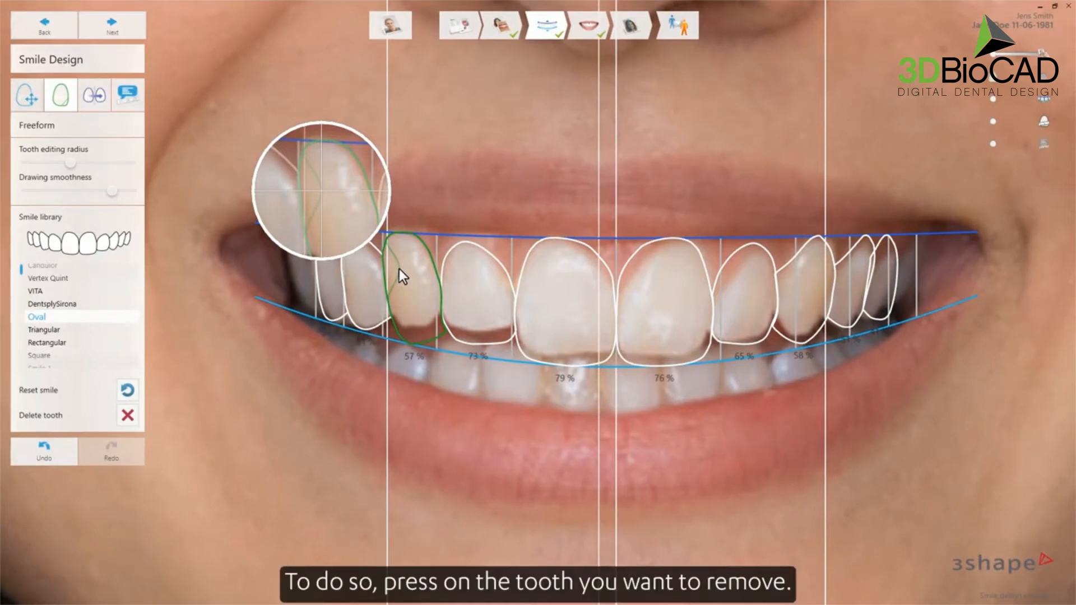
- Delete the outermost upper-left tooth from the smile frame, excluding it from treatment
click(325, 291)
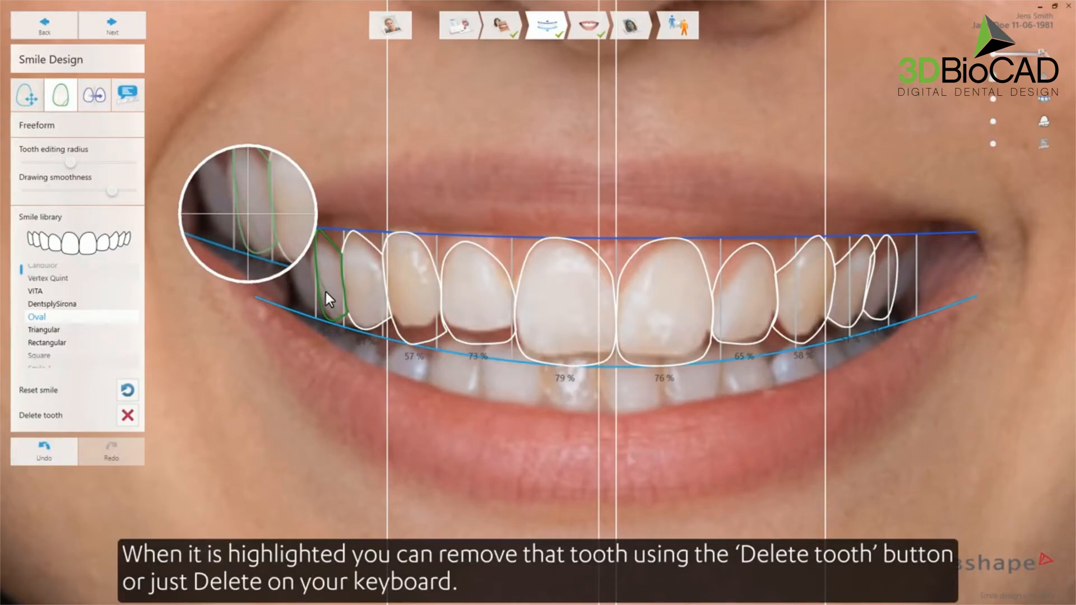
click(128, 416)
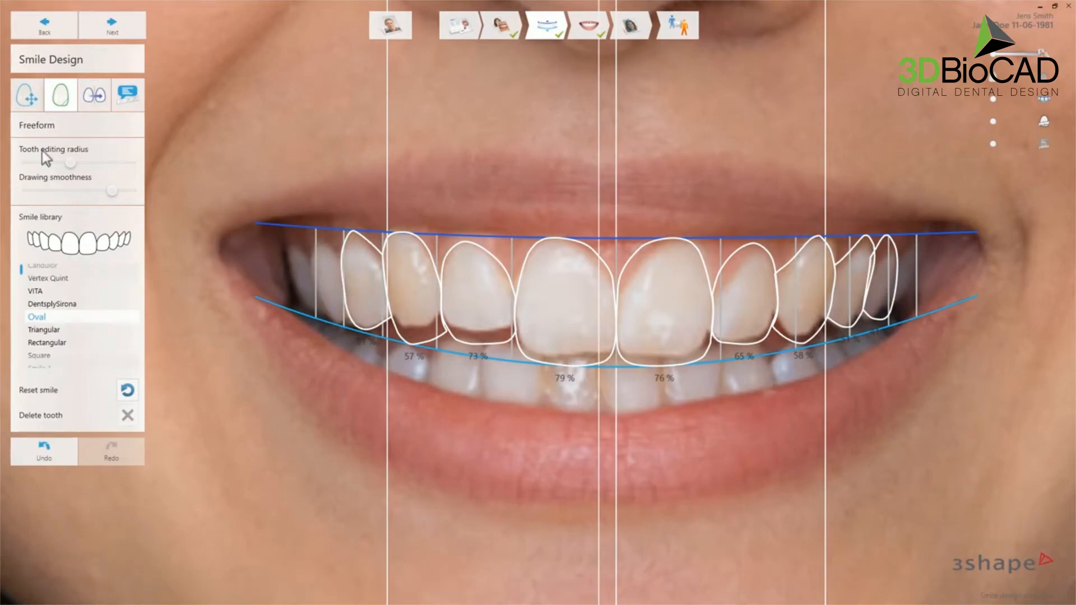
click(28, 99)
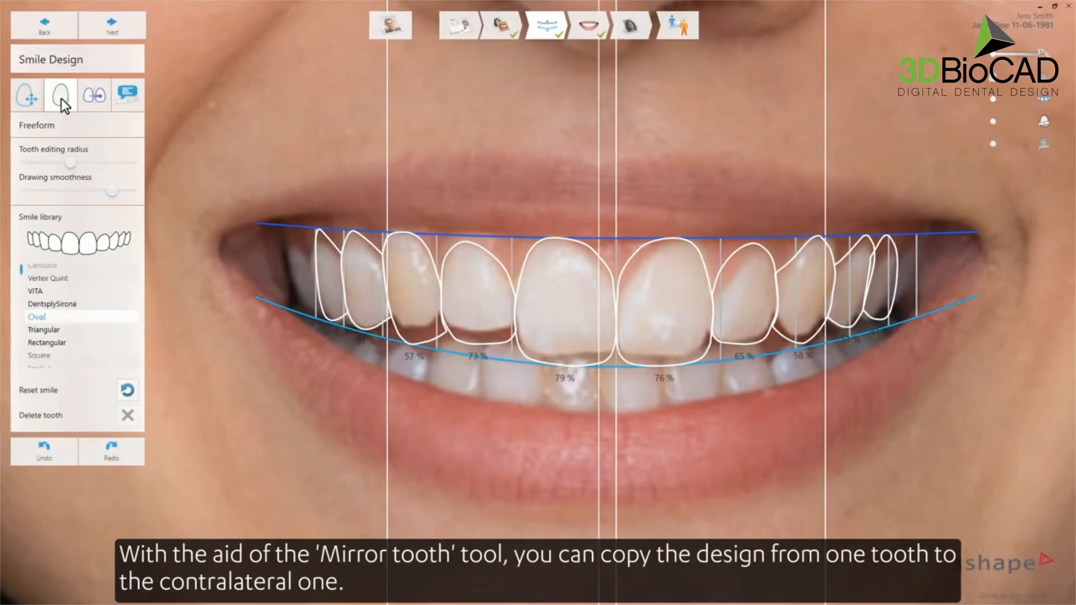
- Mirror the left central incisor's design onto the right central incisor with Mirror tooth
click(92, 96)
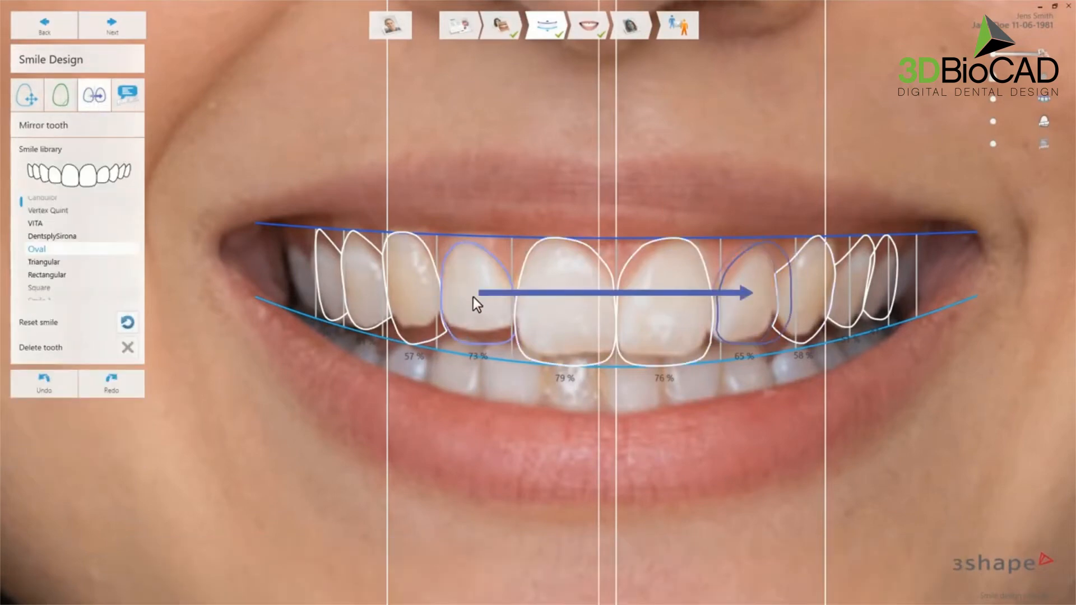
click(558, 314)
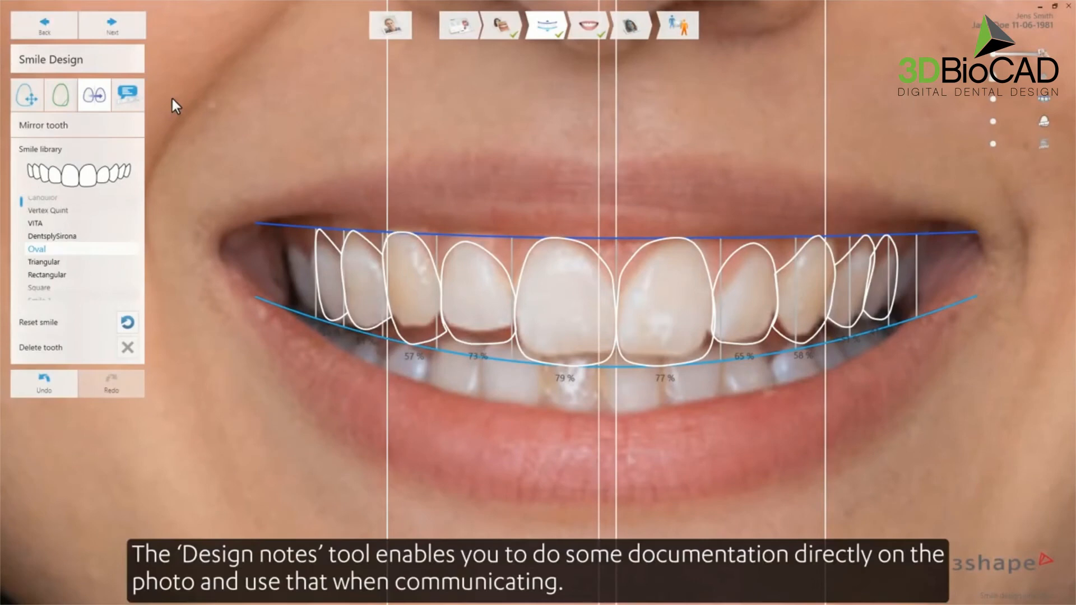
- Set a 5 mm reference width across the central incisor and show measurements in millimetres
click(133, 98)
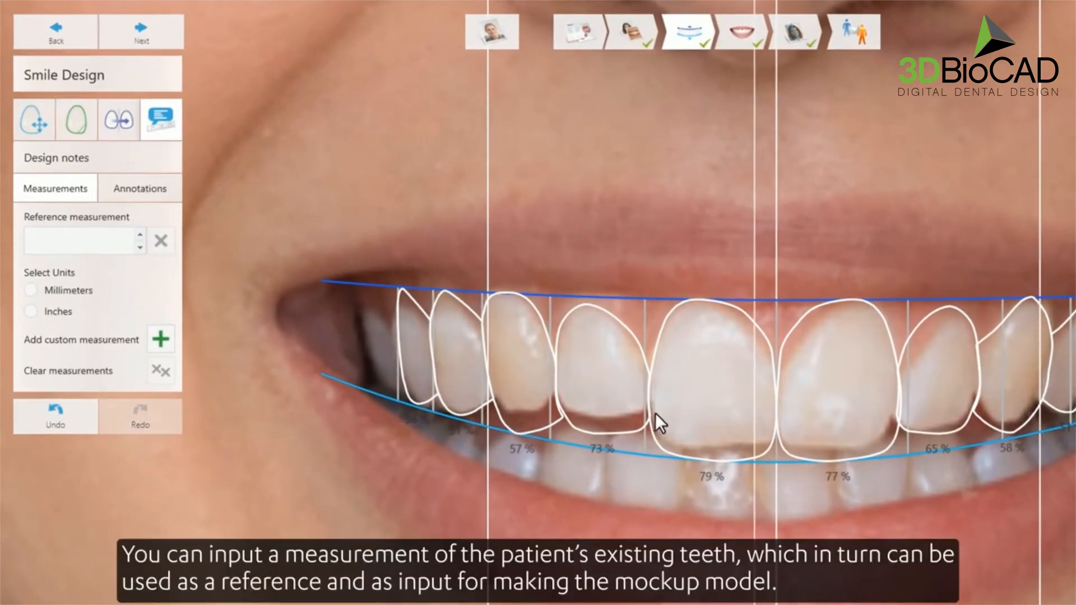
drag(655, 413, 773, 412)
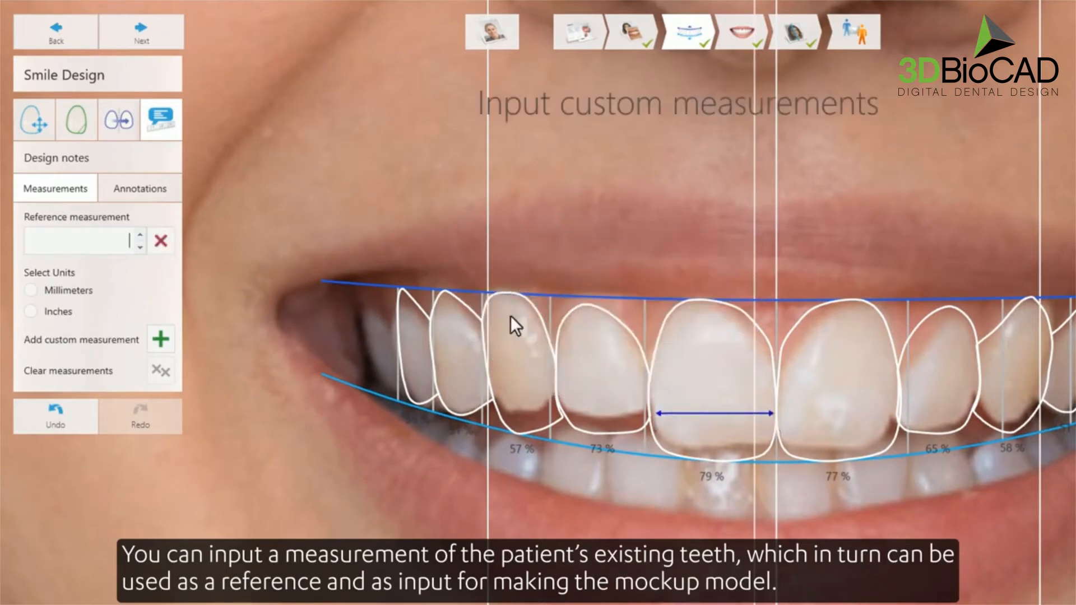
text(5)
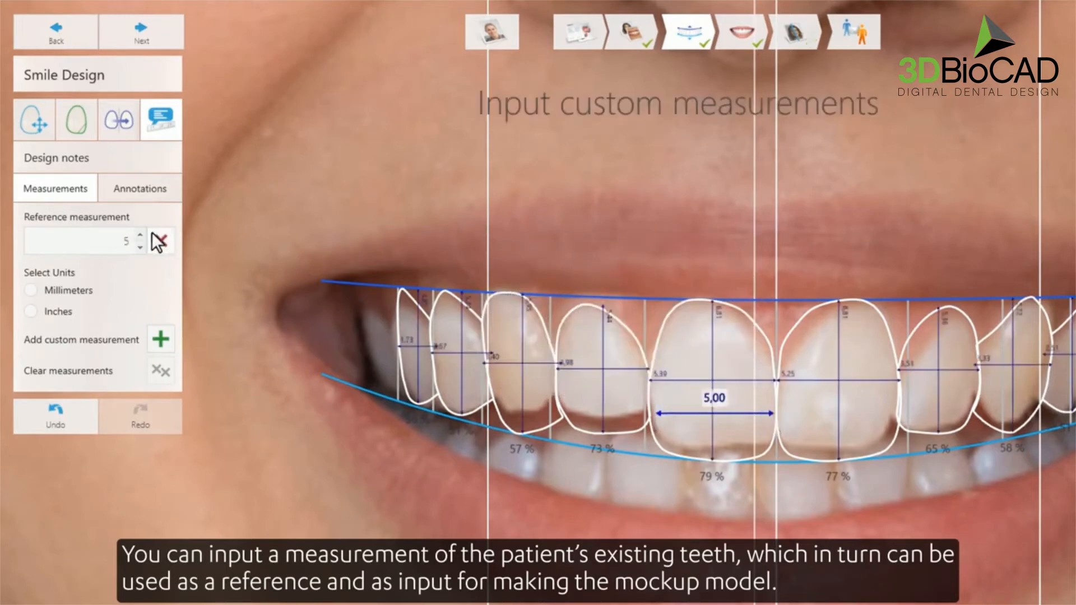
click(31, 290)
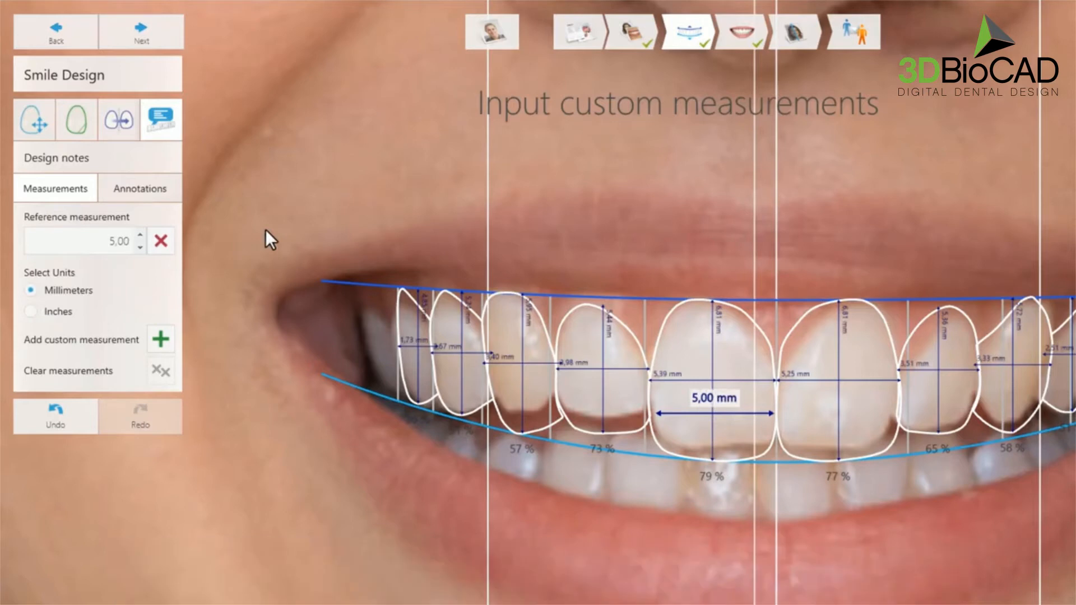
- Add a 1,00 mm custom measurement running down from the incisor edge
click(162, 339)
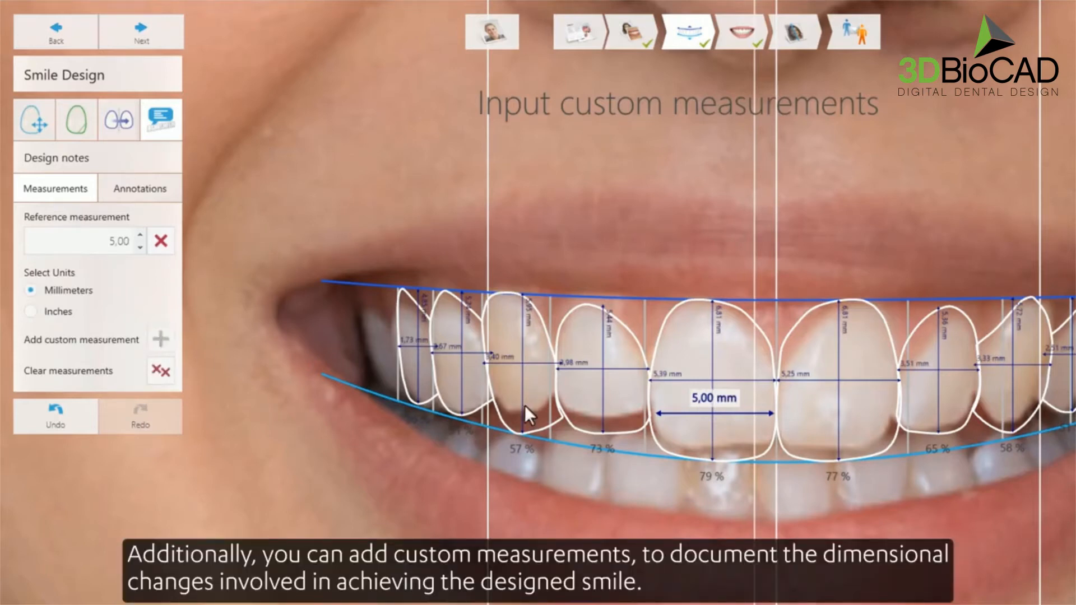
drag(729, 446, 728, 462)
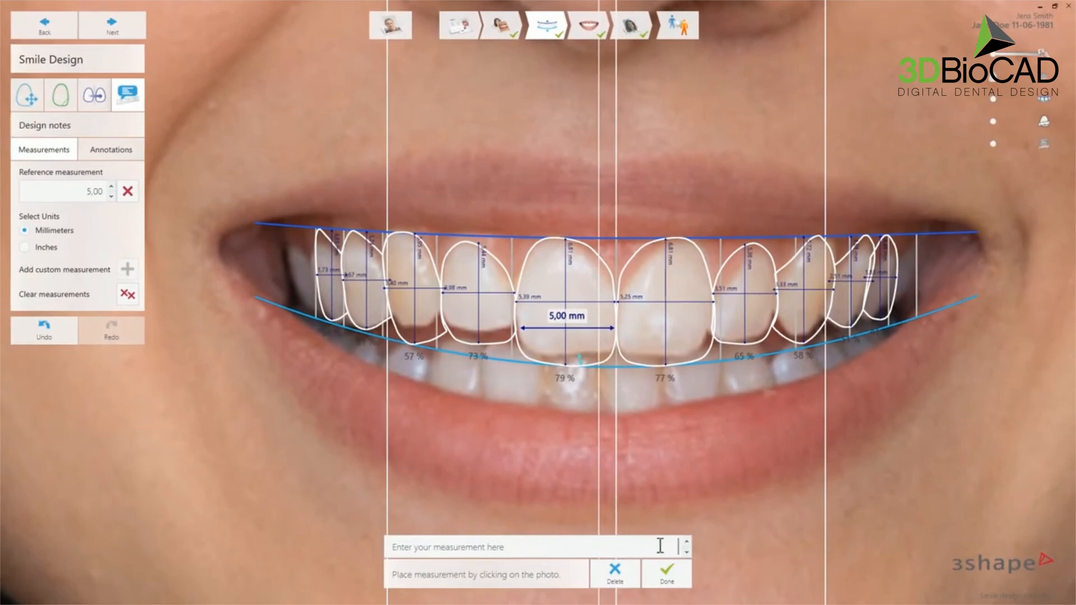
text(1)
click(665, 570)
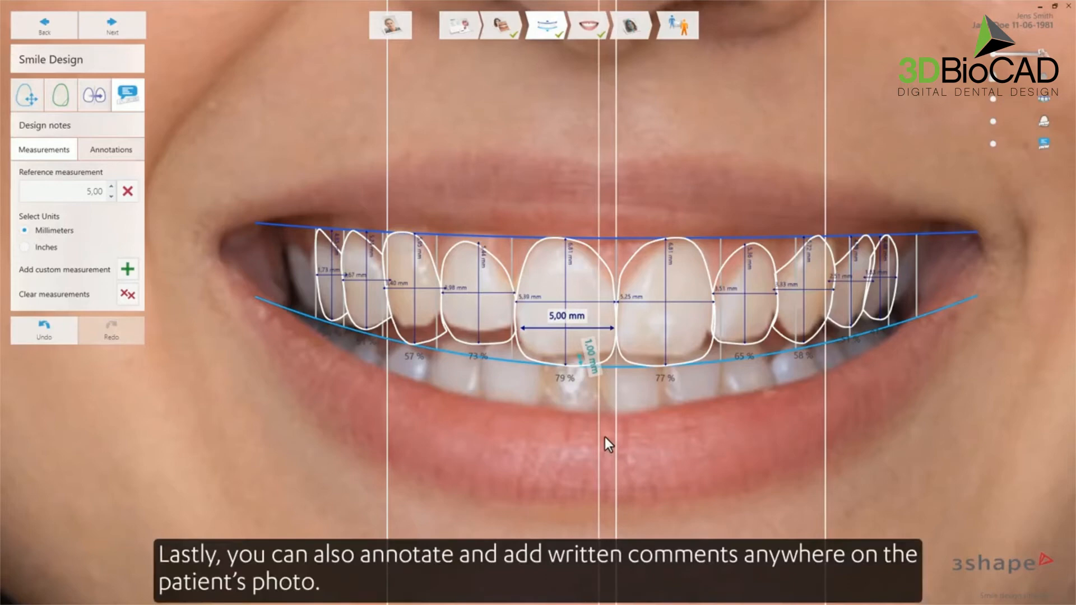
- Pin the annotation 'your comment here' to the upper central incisor
click(133, 153)
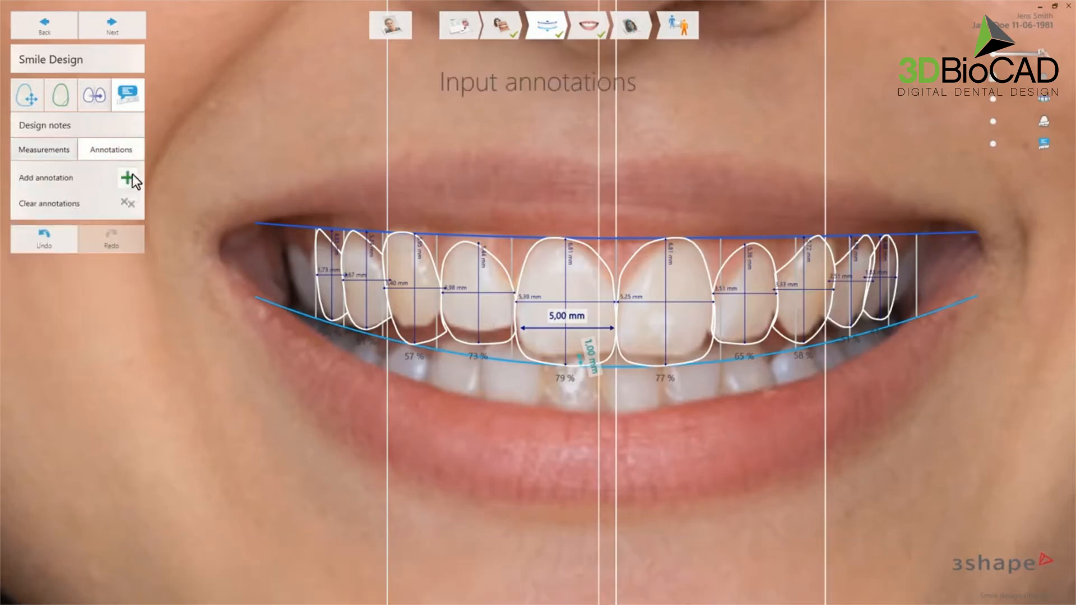
click(128, 178)
click(547, 271)
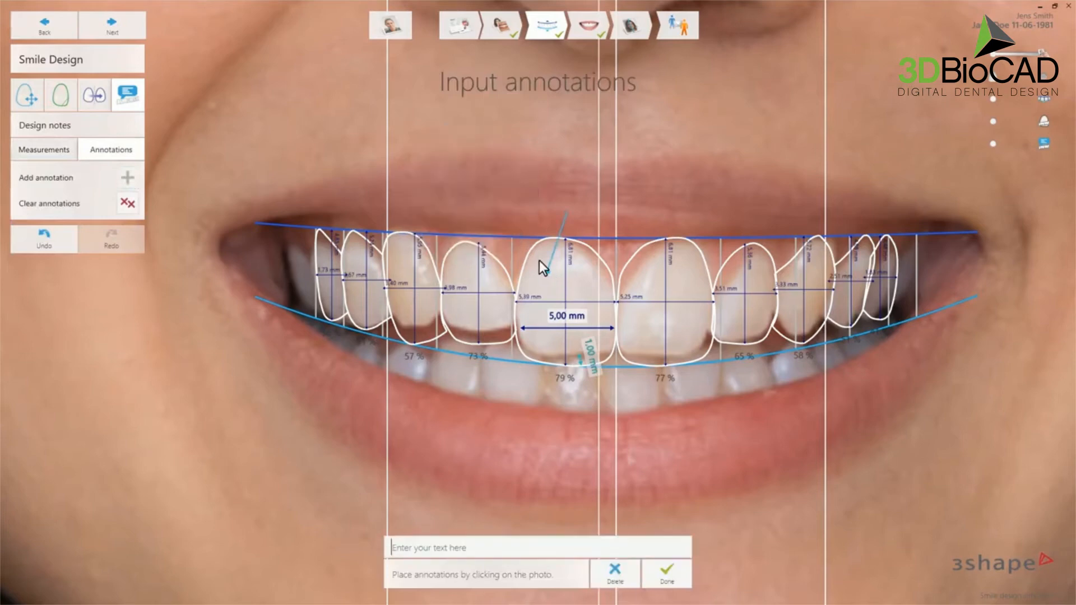
text(your comment here)
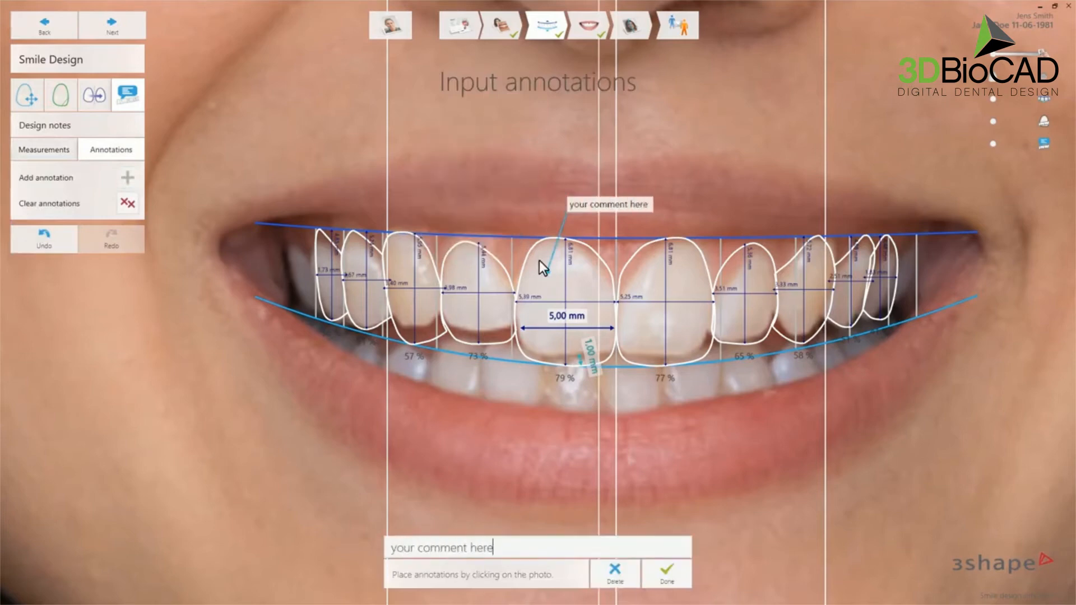
click(672, 577)
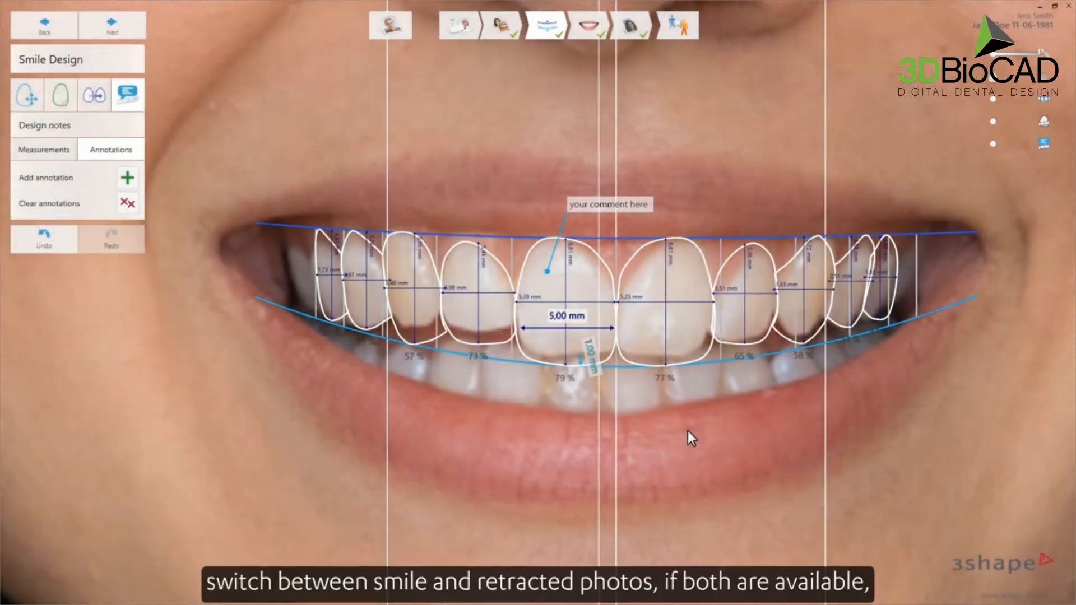
click(993, 54)
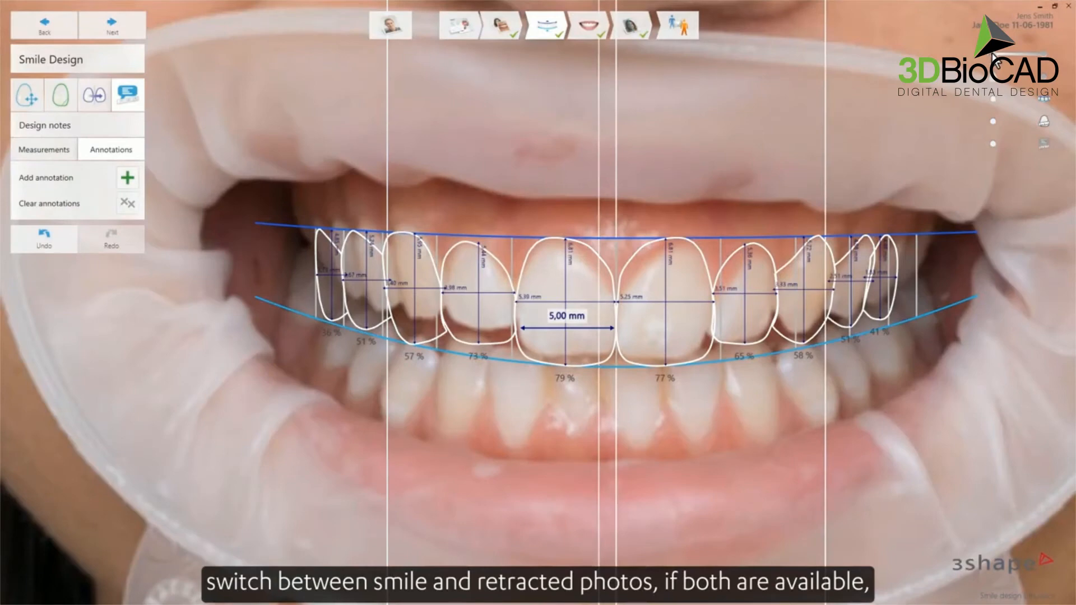
click(1046, 57)
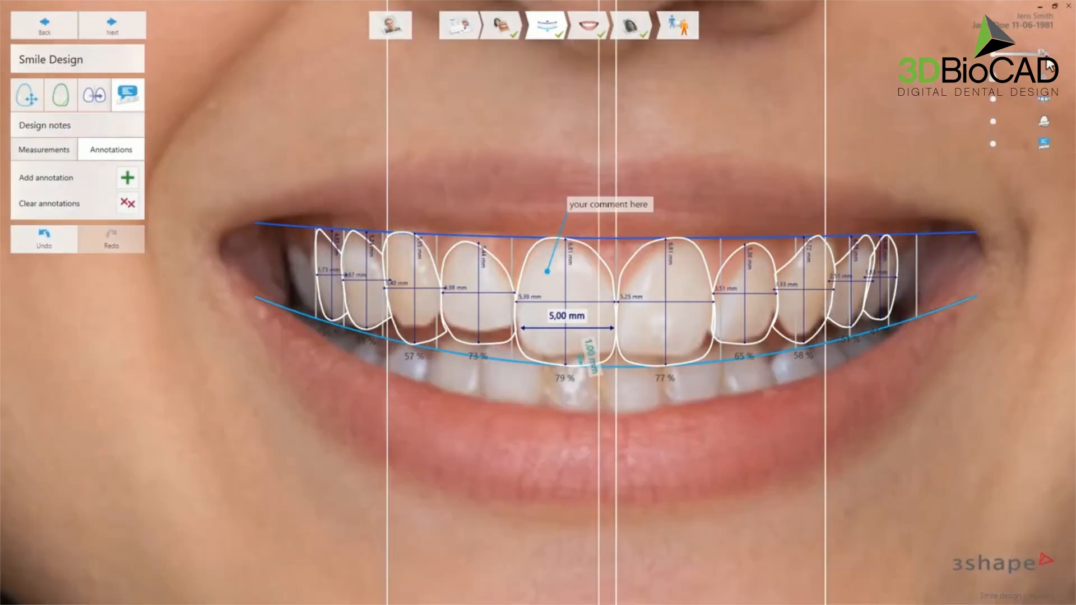
click(1045, 90)
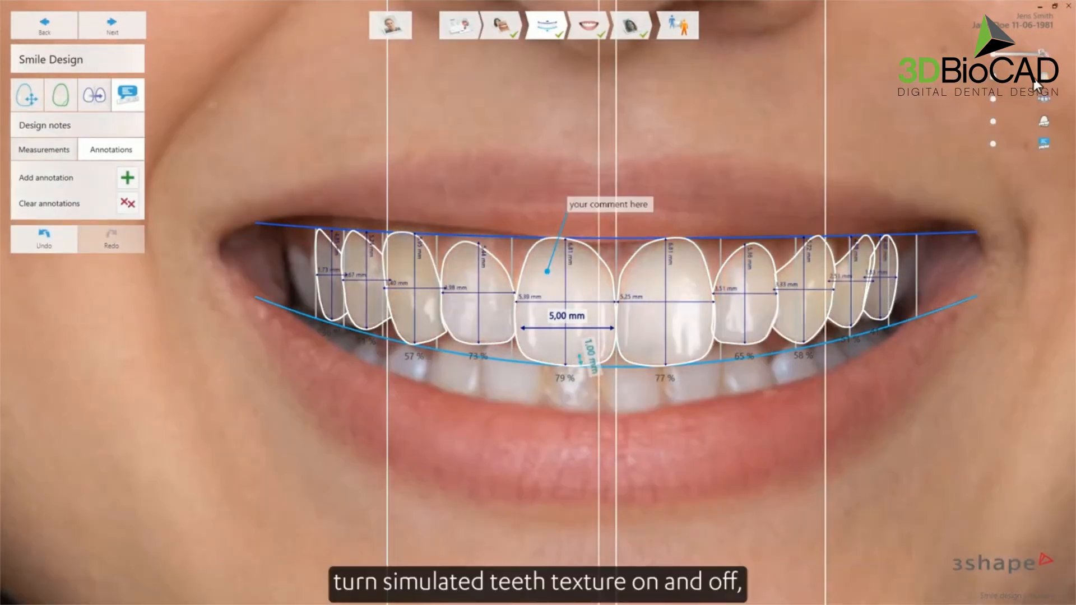
click(993, 81)
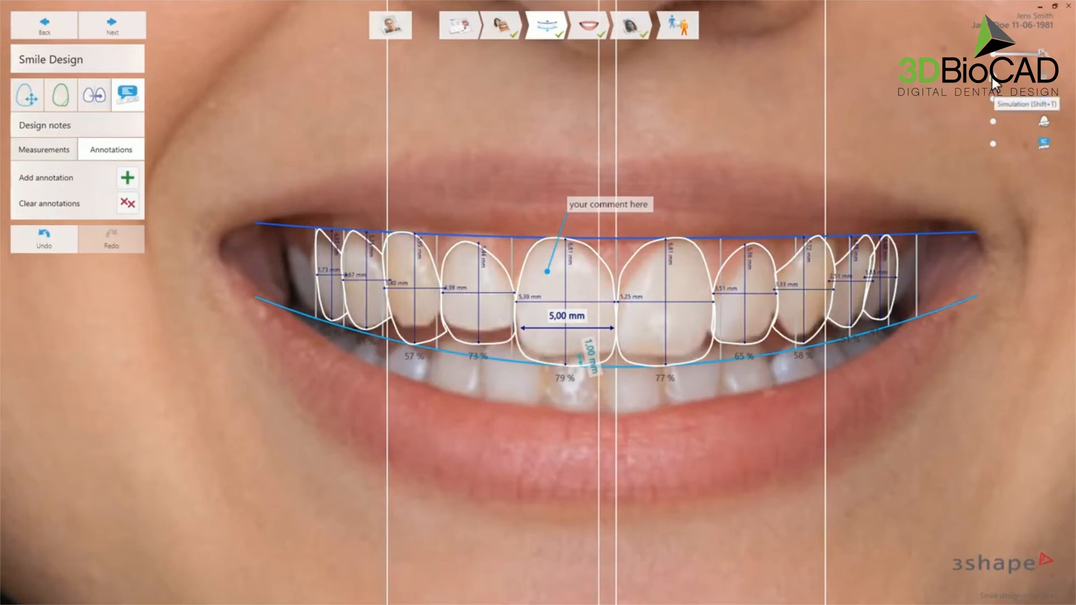
click(993, 99)
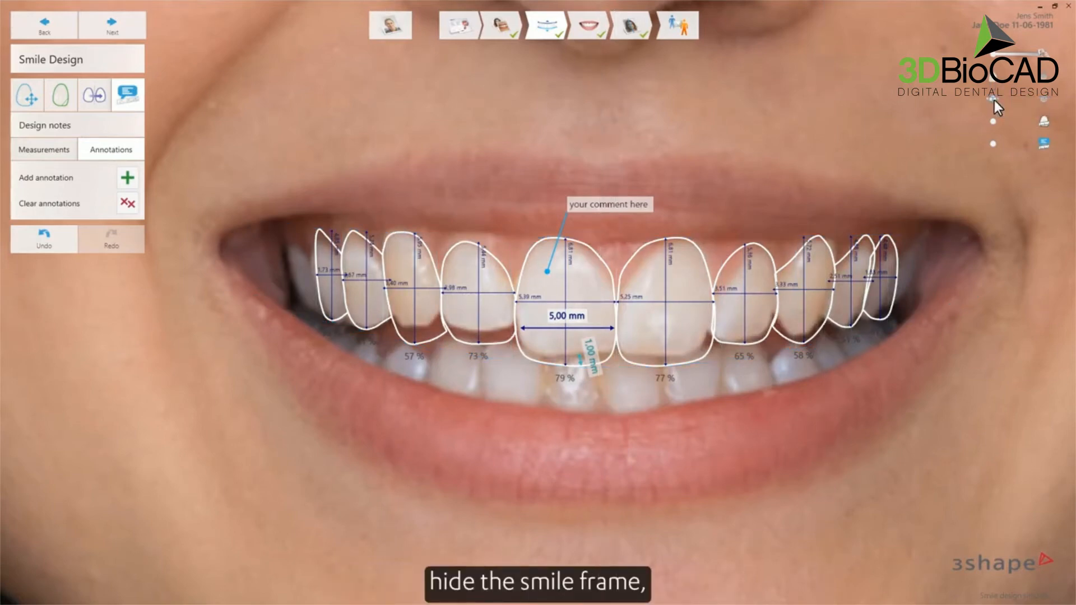
click(1045, 98)
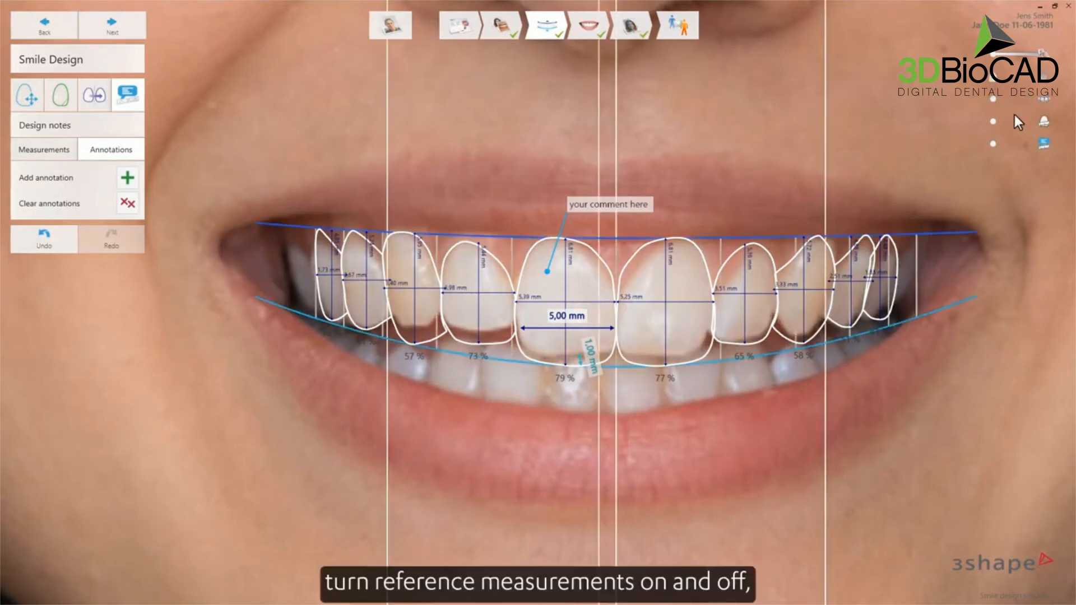
click(992, 121)
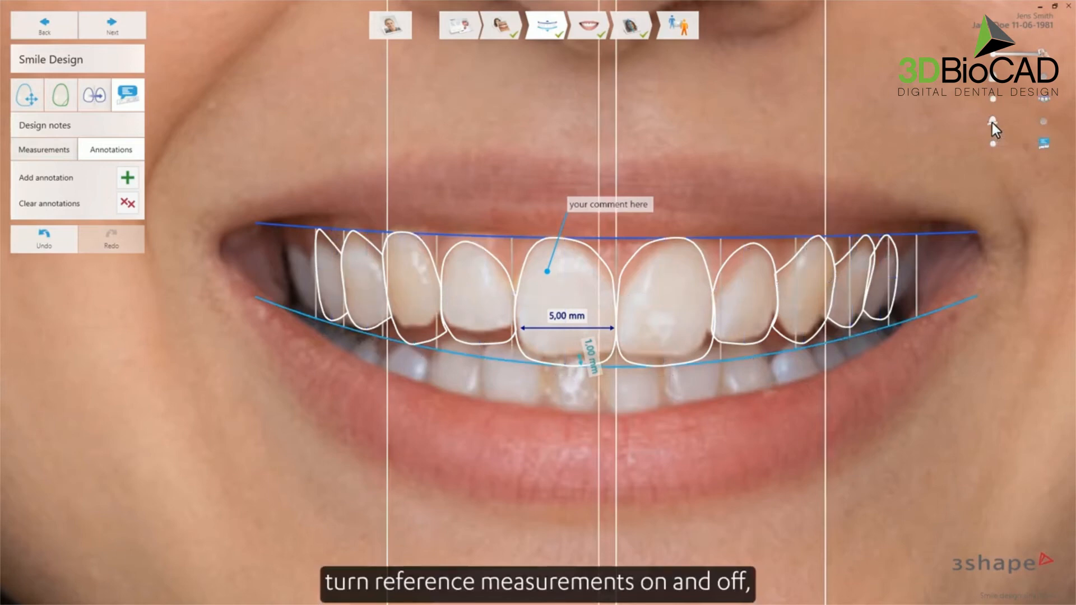
click(1044, 122)
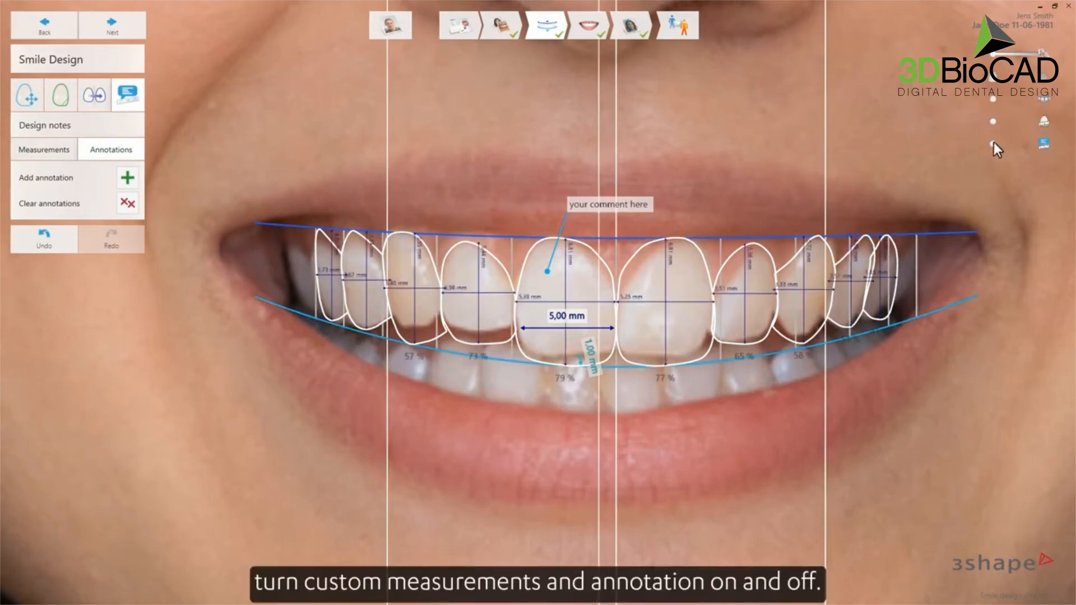
click(993, 144)
click(1044, 144)
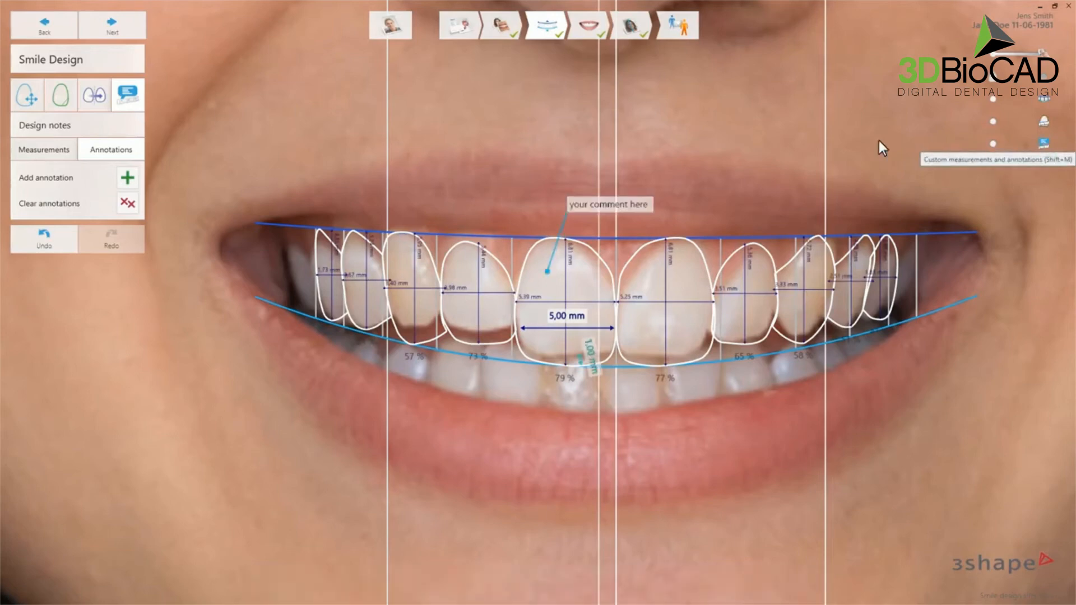
- In the simulation step, apply the Coral texture and drag the shade whiter
click(127, 23)
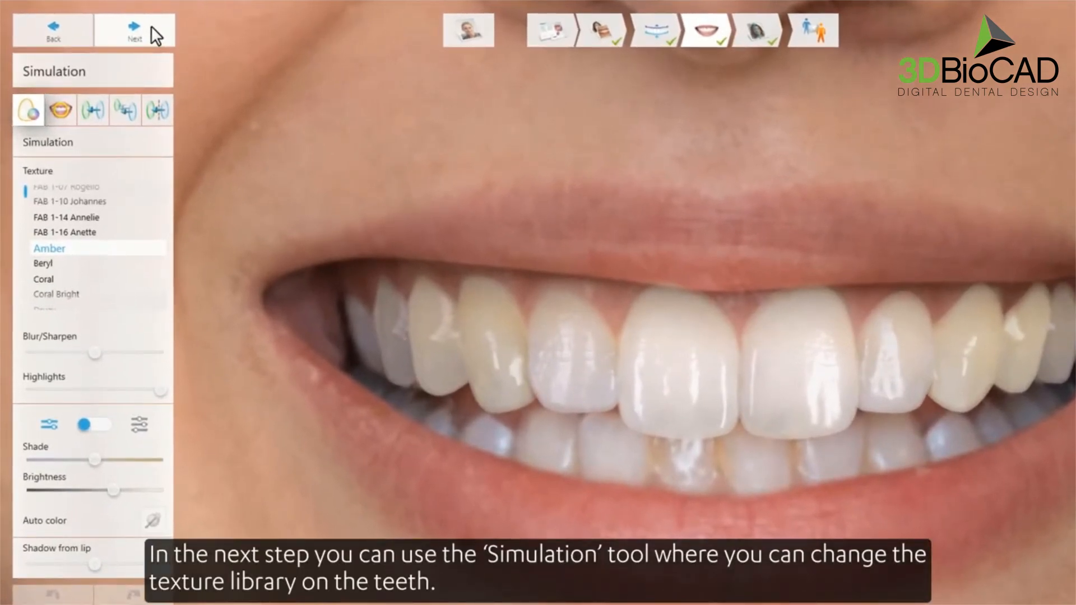
click(52, 273)
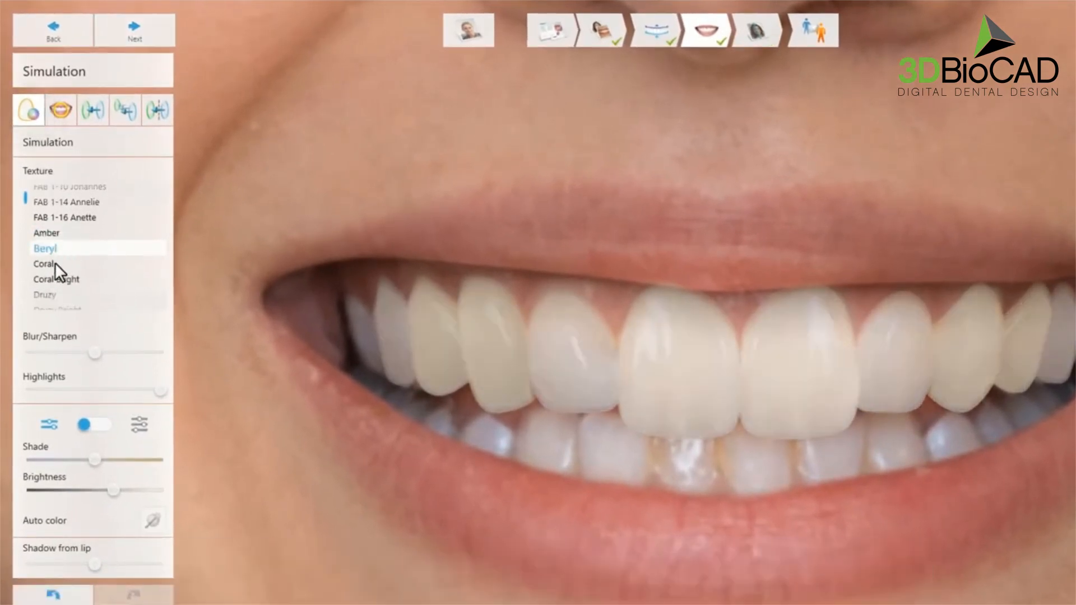
click(55, 264)
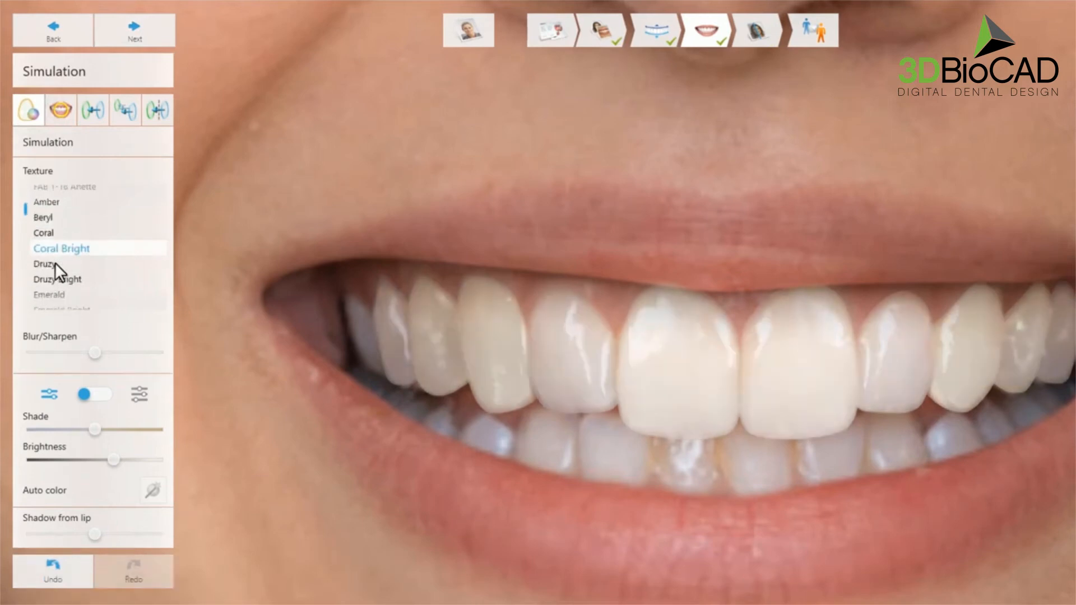
scroll(55, 262, up, 1)
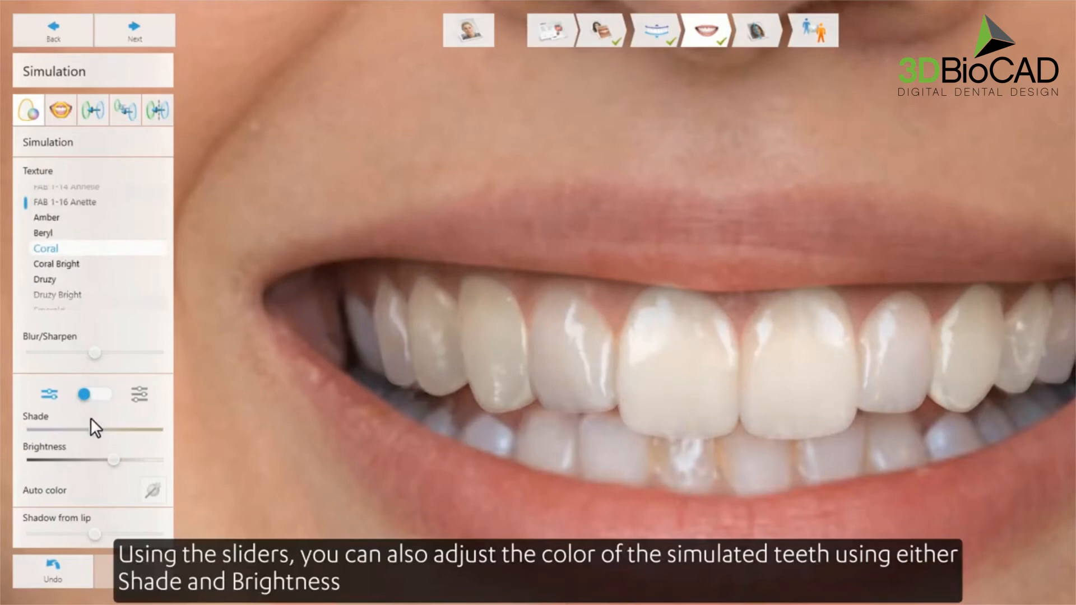
drag(93, 429, 48, 431)
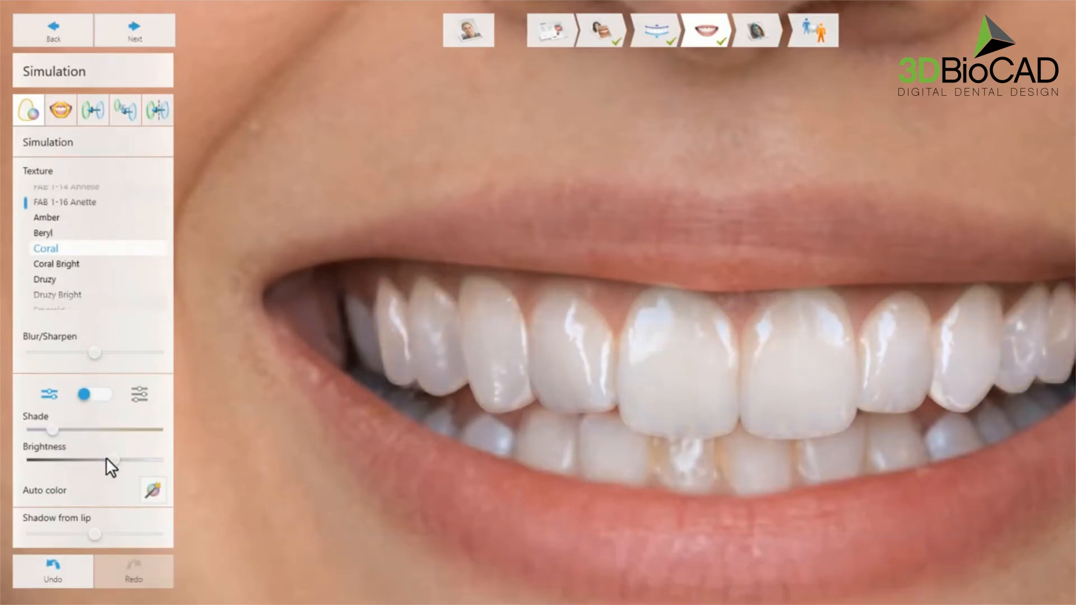
drag(106, 457, 113, 458)
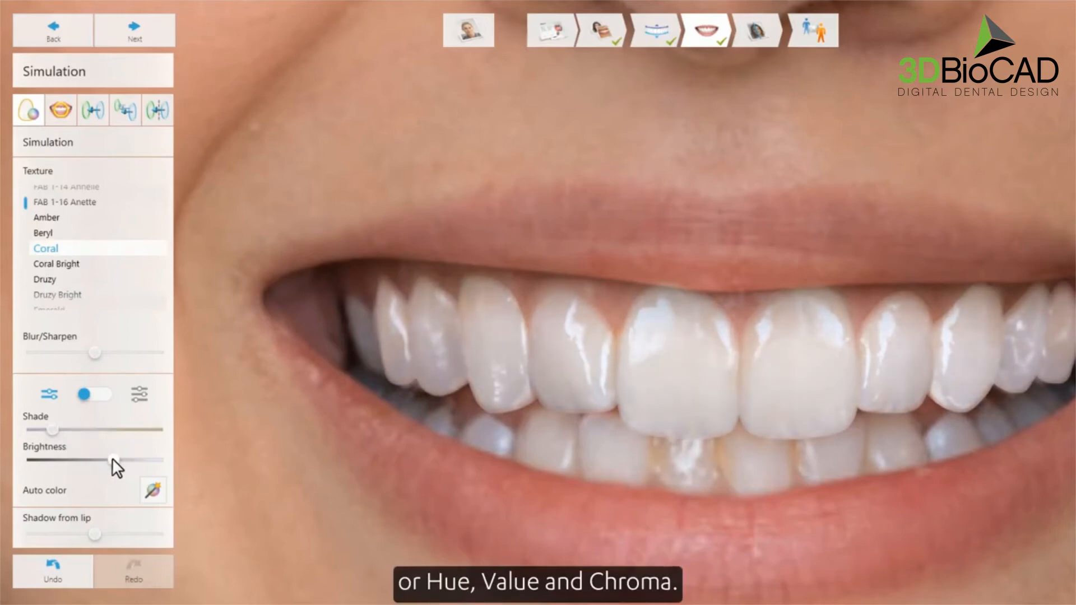
- Slightly shift hue, reduce chroma and value, then adjust the lip shadow
click(138, 397)
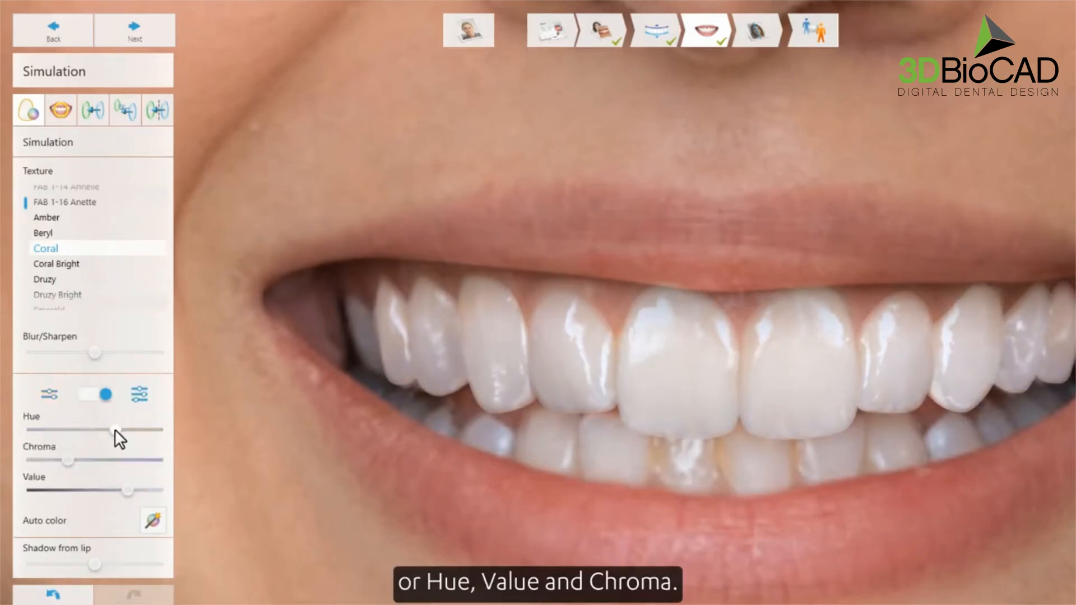
drag(114, 429, 110, 431)
drag(69, 459, 51, 460)
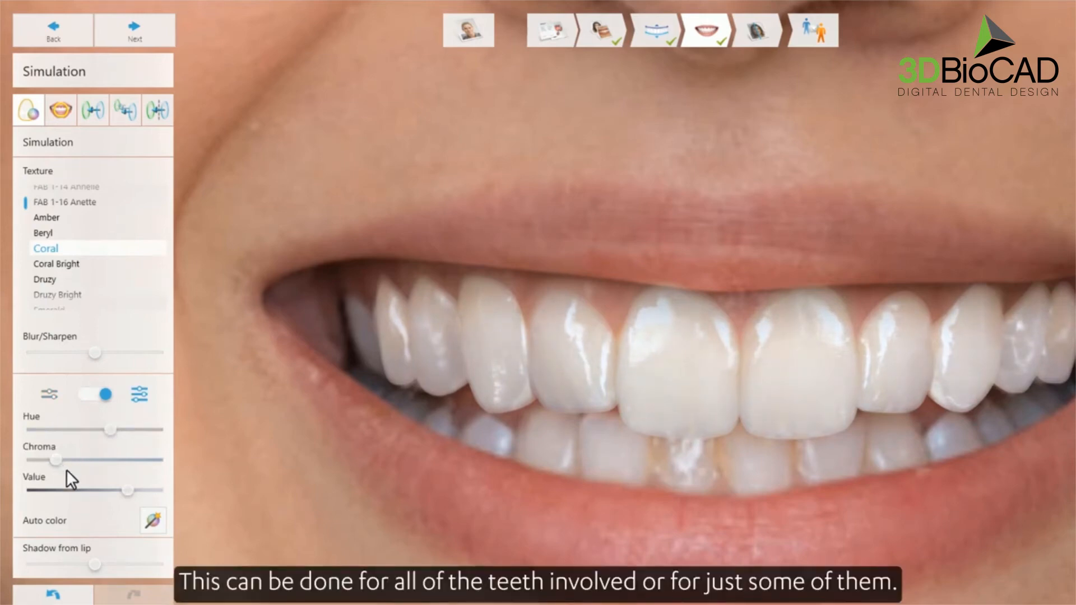
drag(125, 489, 120, 488)
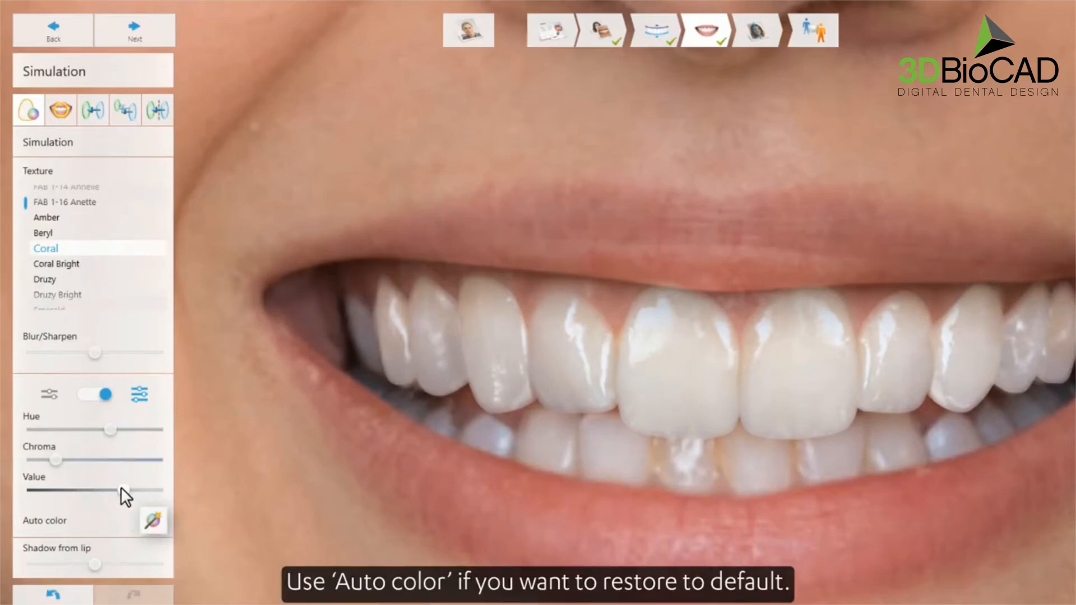
click(49, 394)
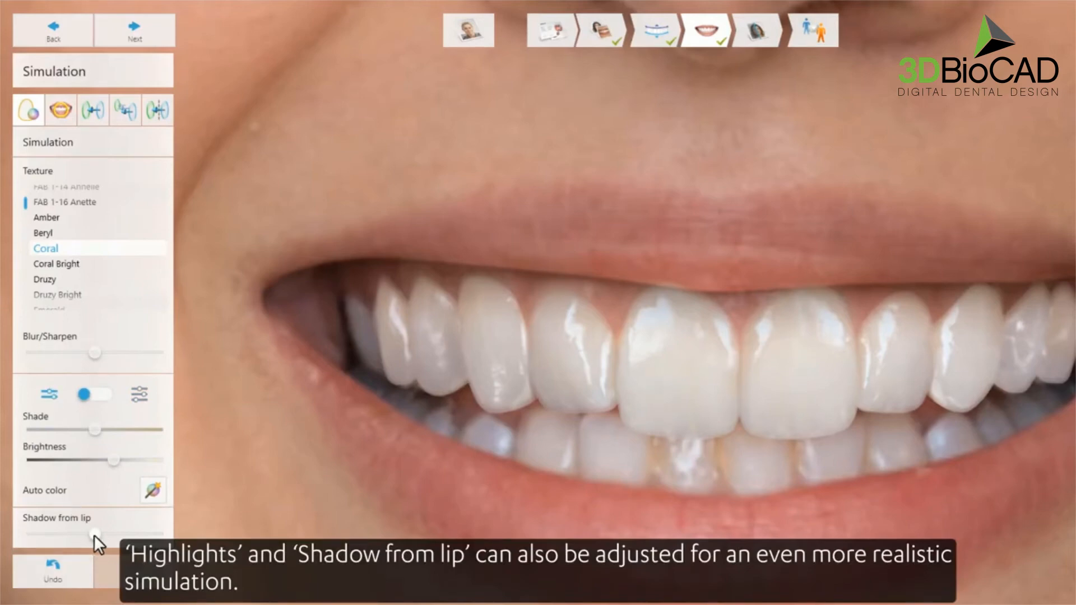
mouse_move(95, 535)
mouse_down()
mouse_move(76, 535)
mouse_move(99, 534)
mouse_up()
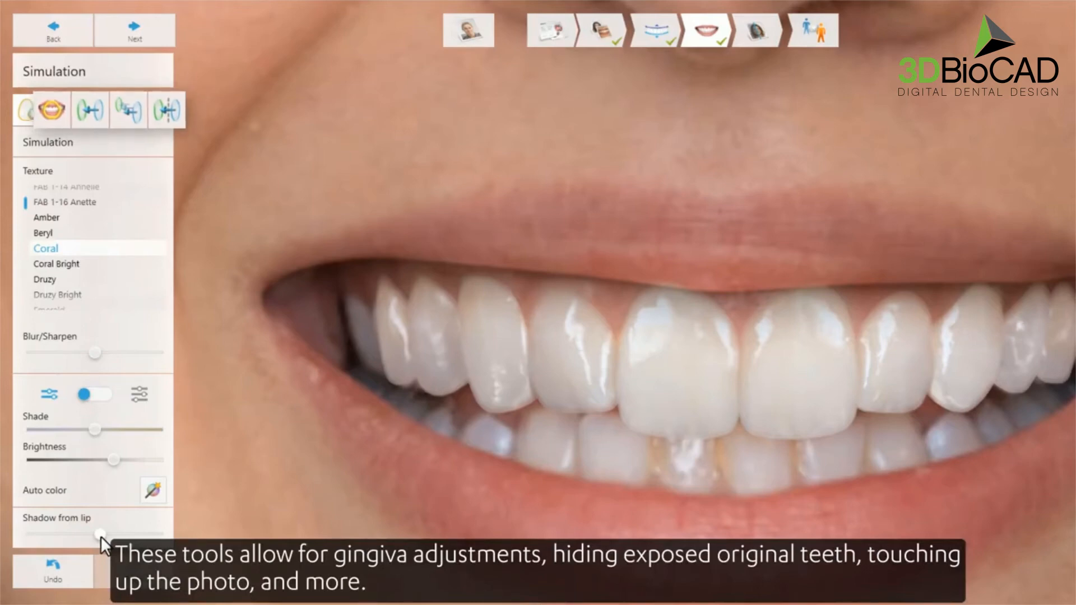
- With a smaller photo-edit brush, stretch the gum papilla between the upper front teeth downward
click(59, 113)
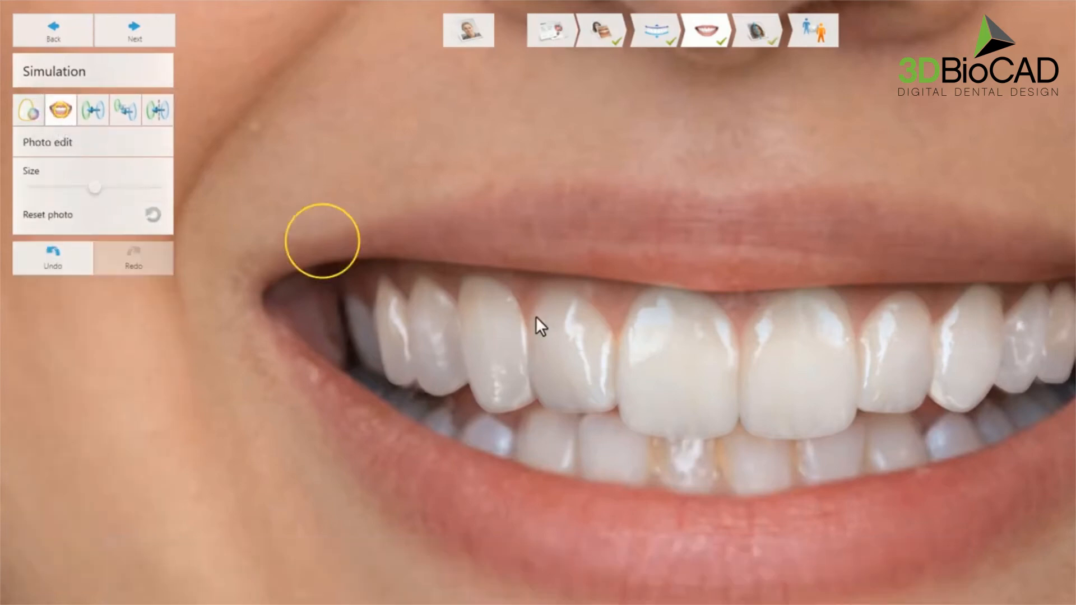
shift+scroll(819, 361, down, 3)
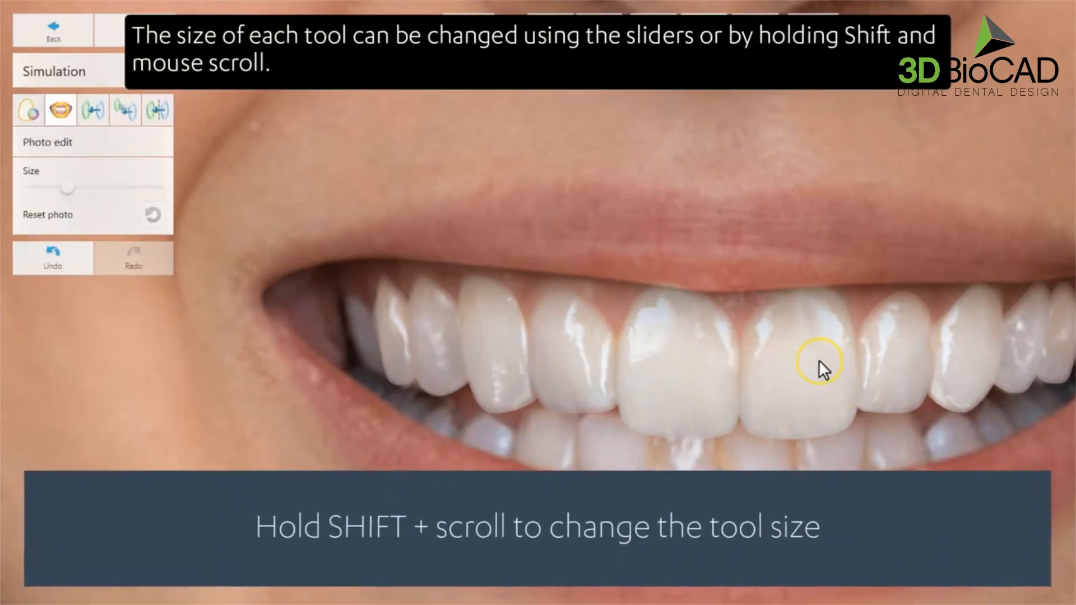
shift+scroll(819, 360, down, 3)
shift+scroll(819, 359, up, 2)
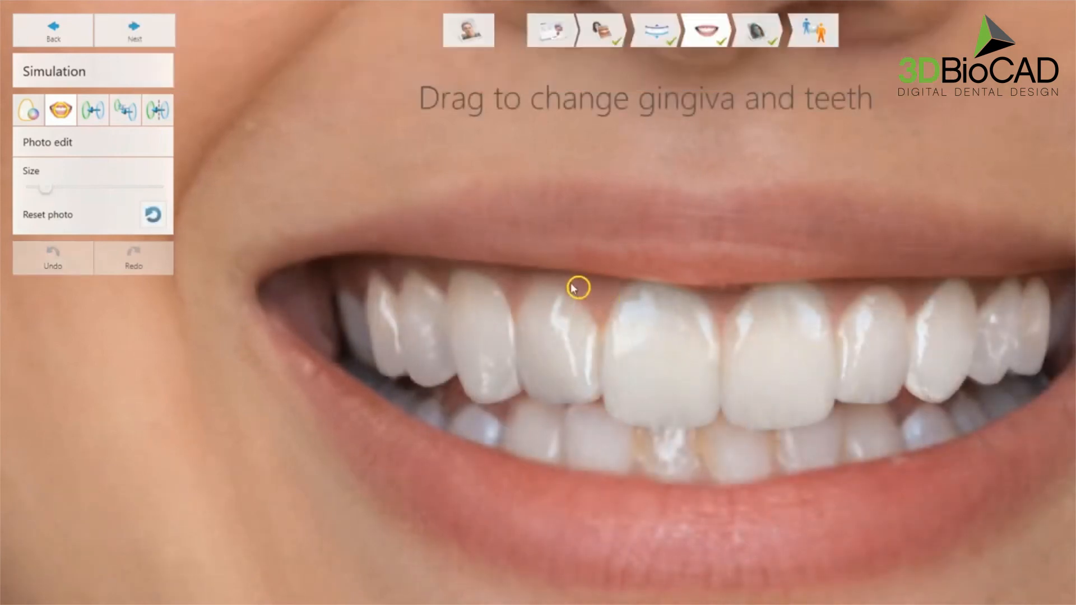
drag(571, 288, 591, 301)
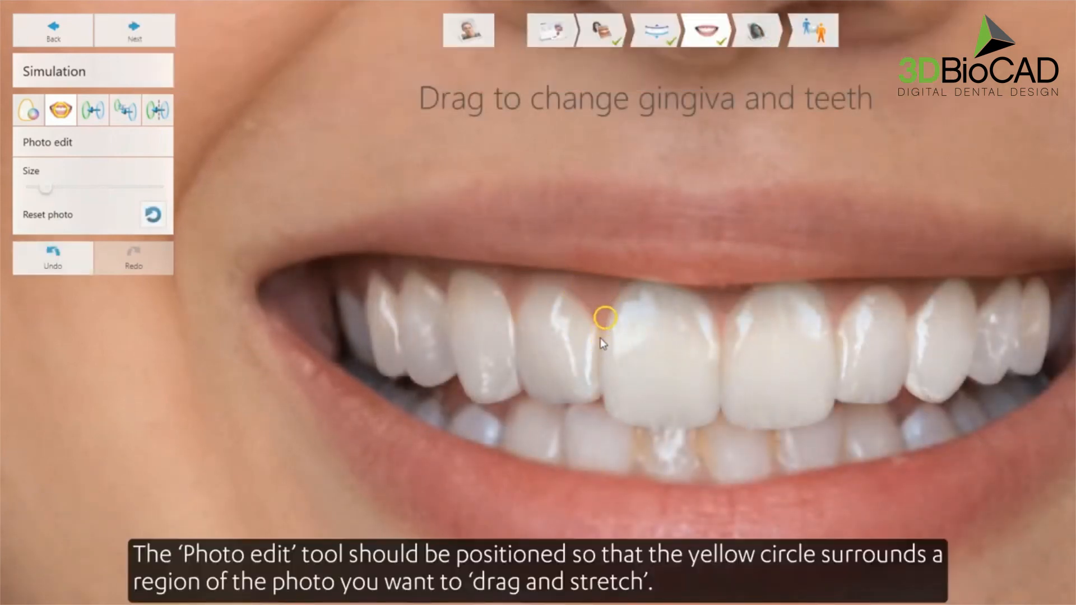
drag(603, 311, 596, 354)
drag(606, 309, 600, 350)
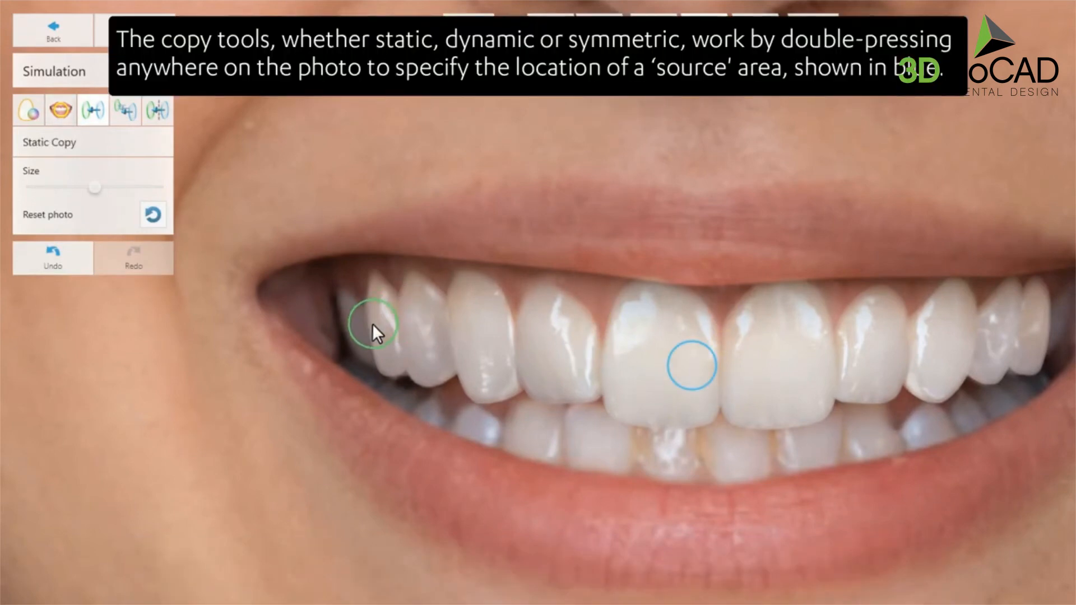
- Set Static Copy source areas on the upper front teeth
double_click(696, 293)
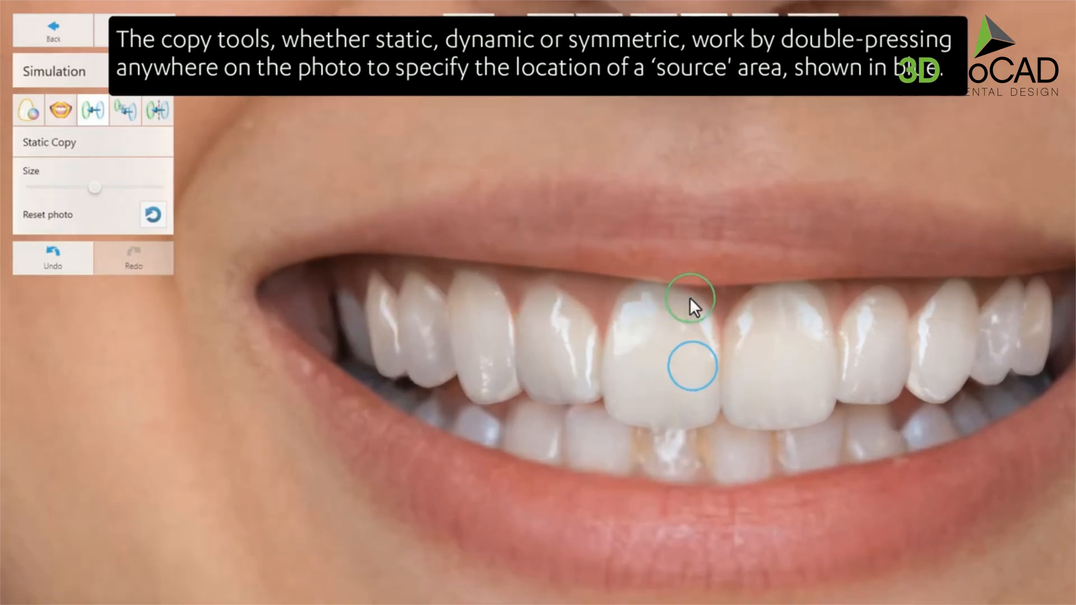
scroll(690, 298, down, 3)
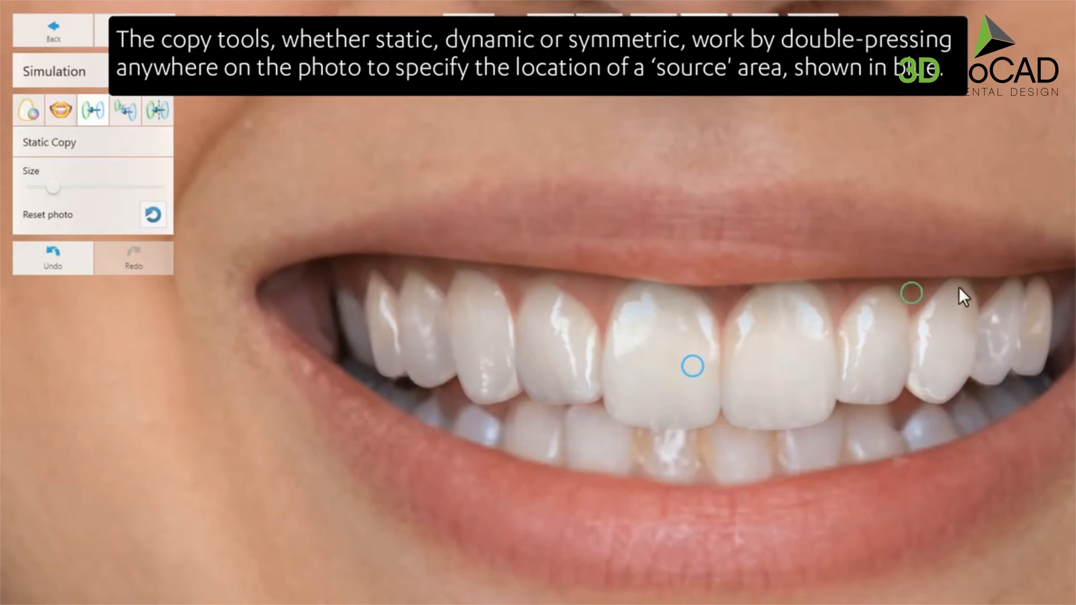
double_click(914, 296)
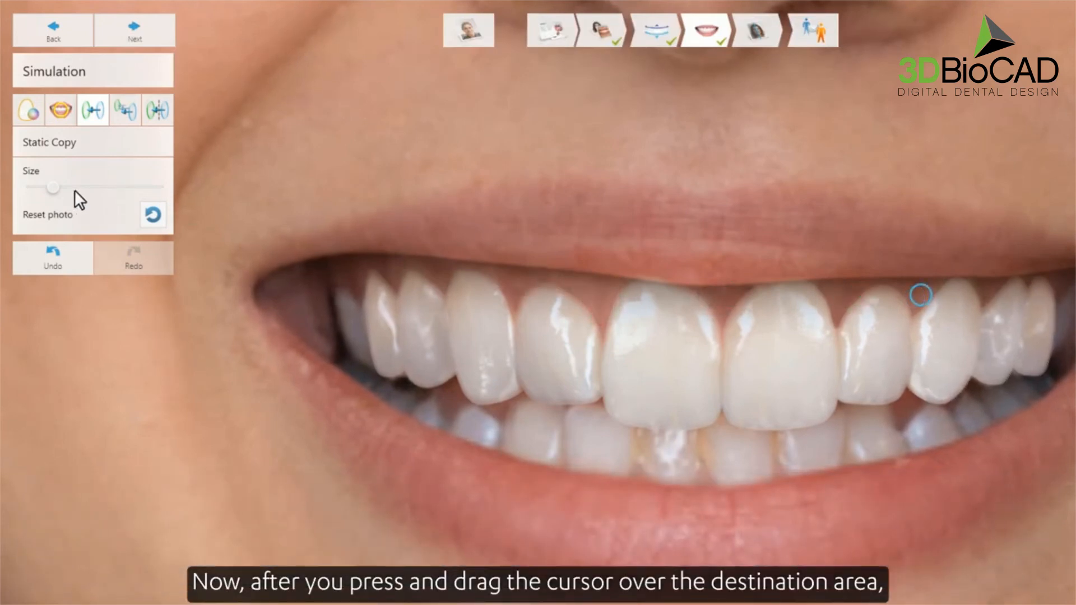
- Pick a Dynamic Copy source, then align the Symmetric Copy line with the facial midline
click(119, 112)
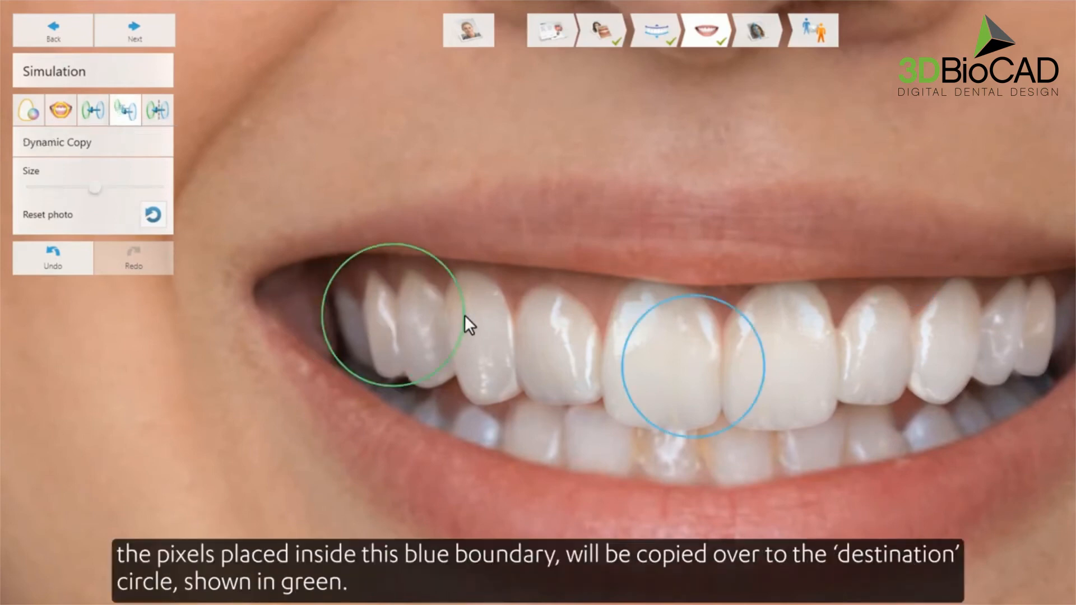
scroll(465, 315, down, 6)
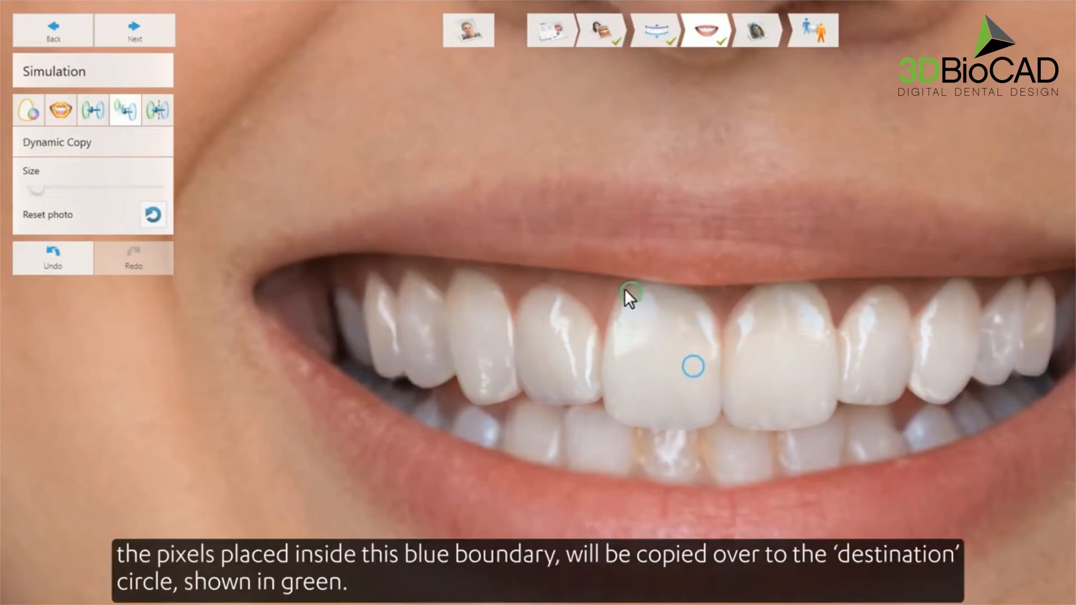
click(594, 290)
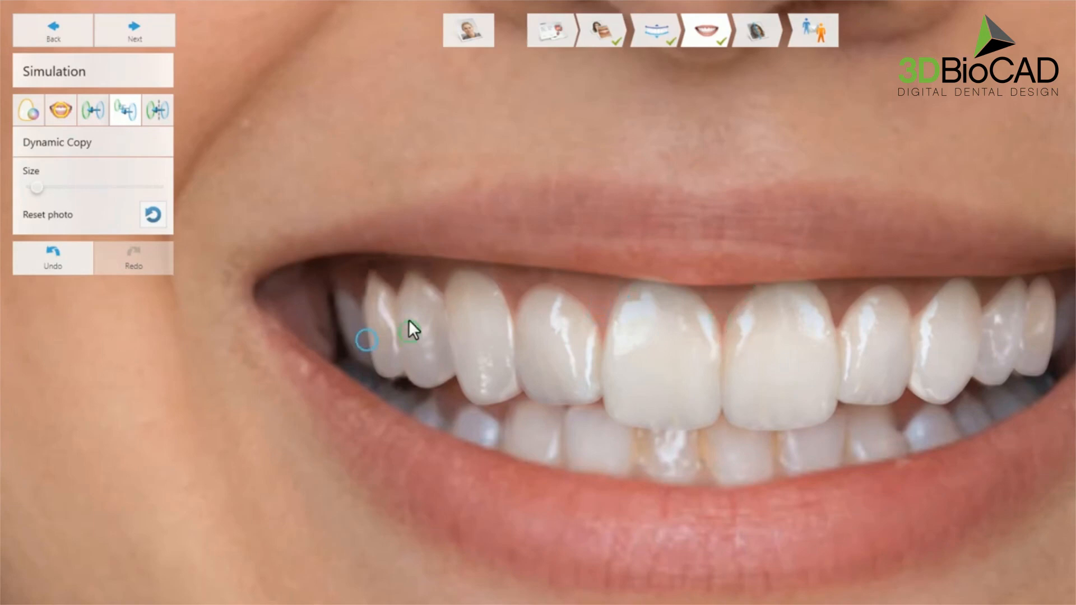
click(160, 111)
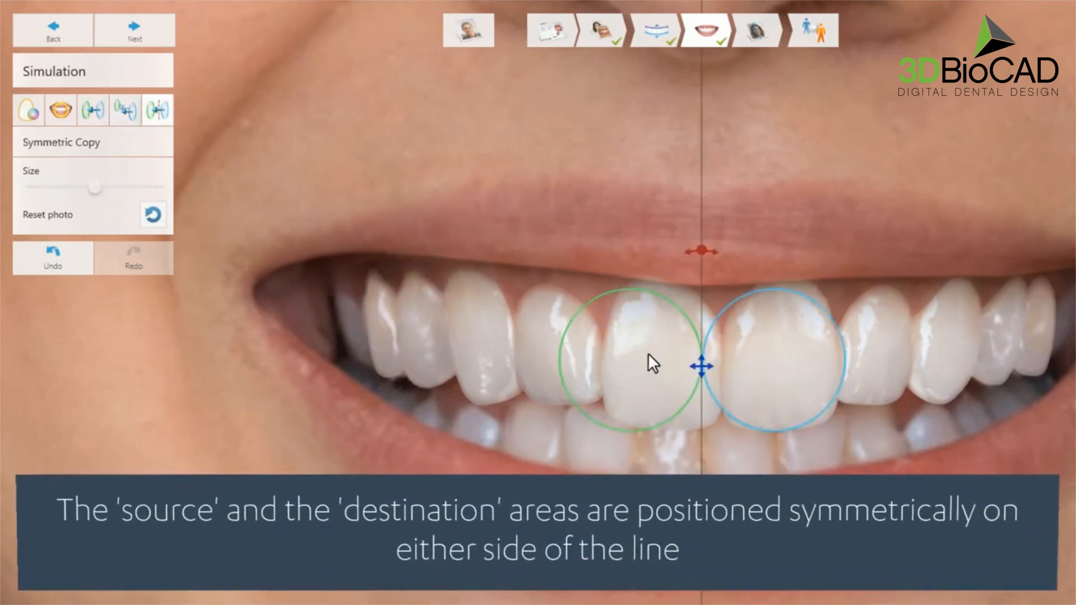
drag(702, 368, 720, 367)
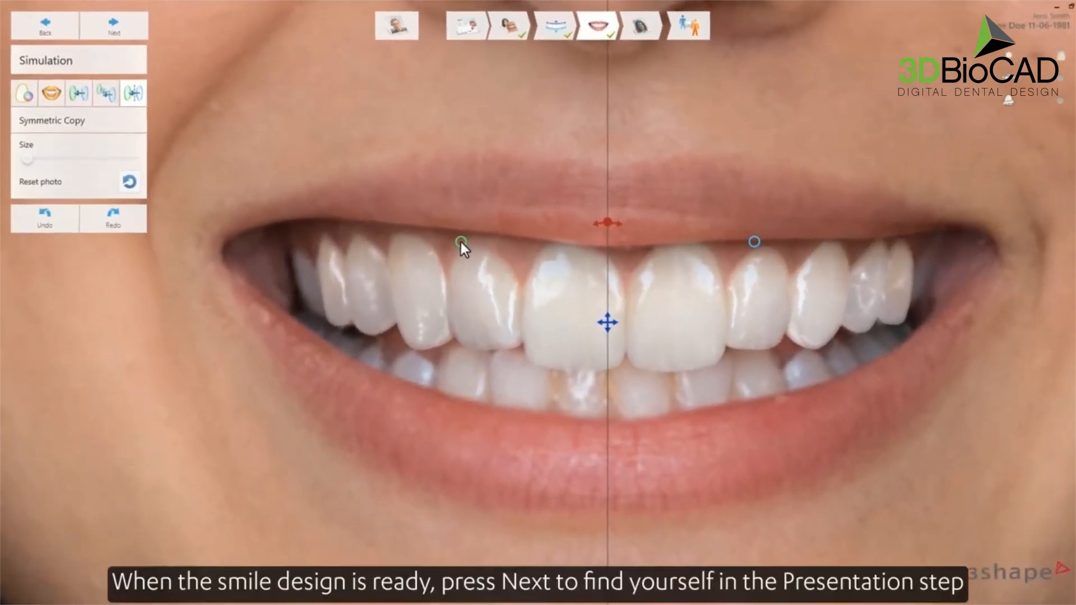
- In Presentation, sweep the before/after slider, toggling Mirror and the comment annotation on and off
click(125, 31)
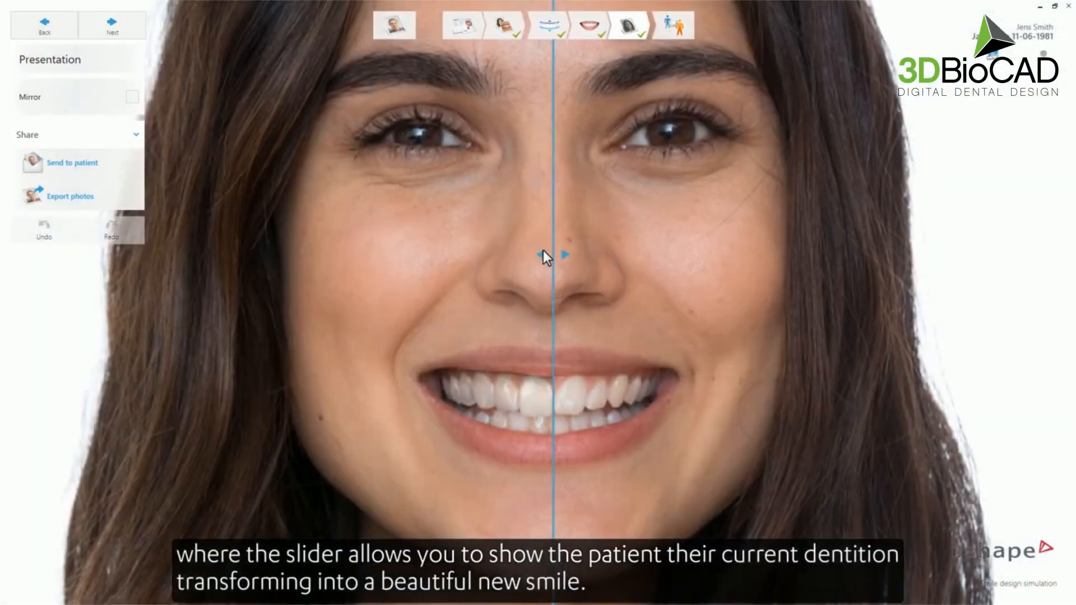
mouse_move(553, 255)
mouse_down()
mouse_move(341, 243)
mouse_move(817, 259)
mouse_move(343, 237)
mouse_move(792, 245)
mouse_move(548, 244)
mouse_up()
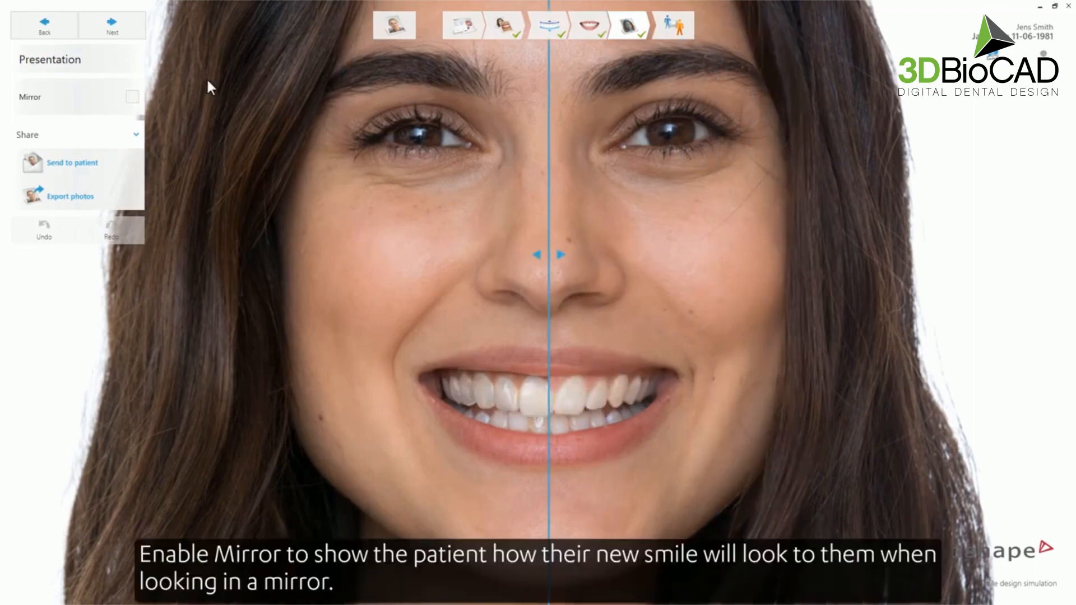
click(133, 96)
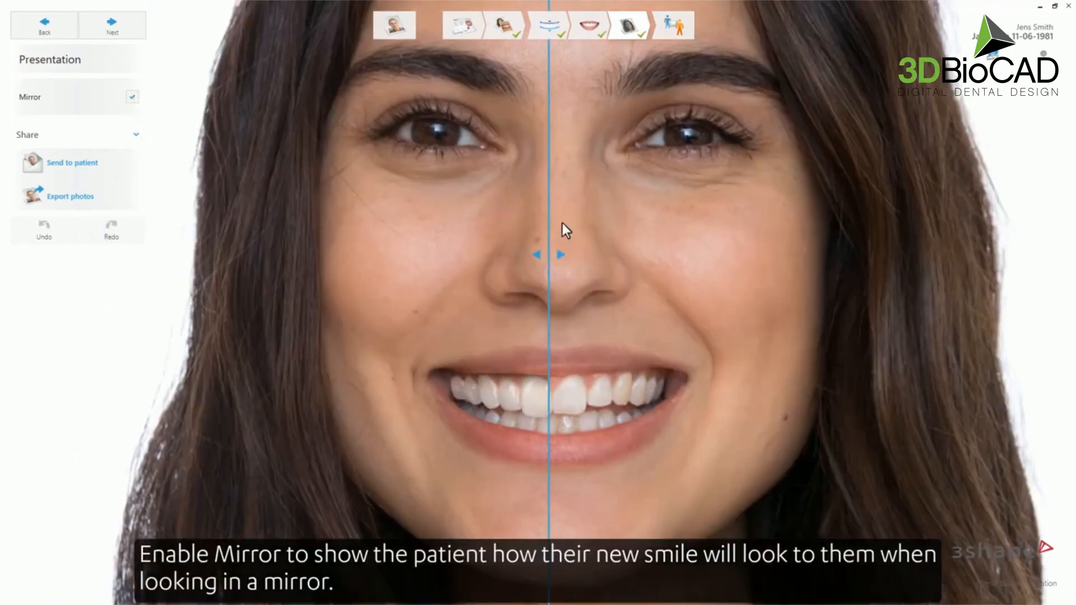
drag(548, 252, 555, 278)
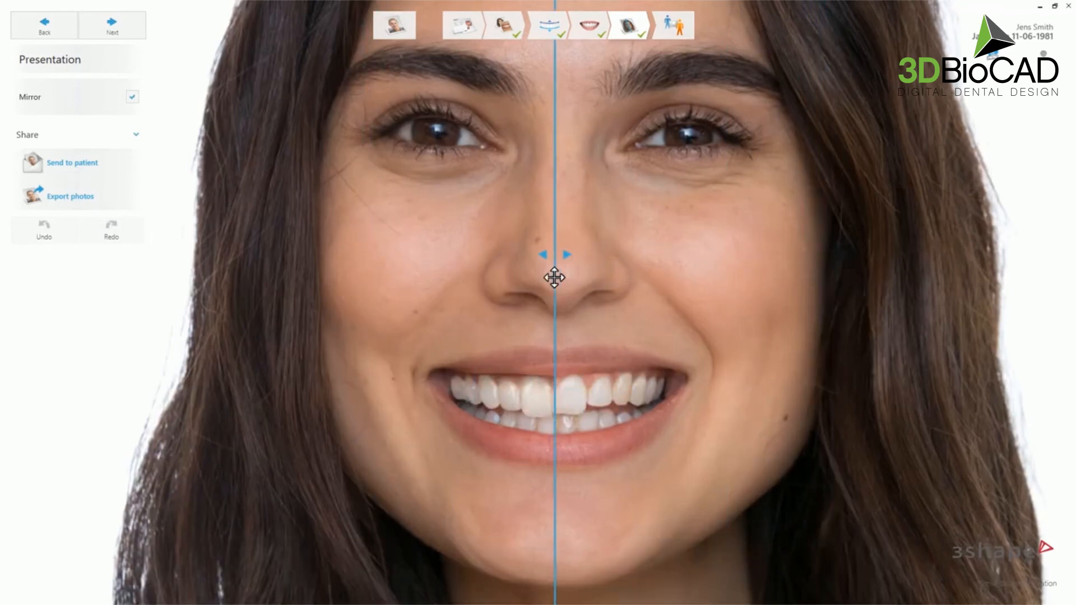
click(129, 98)
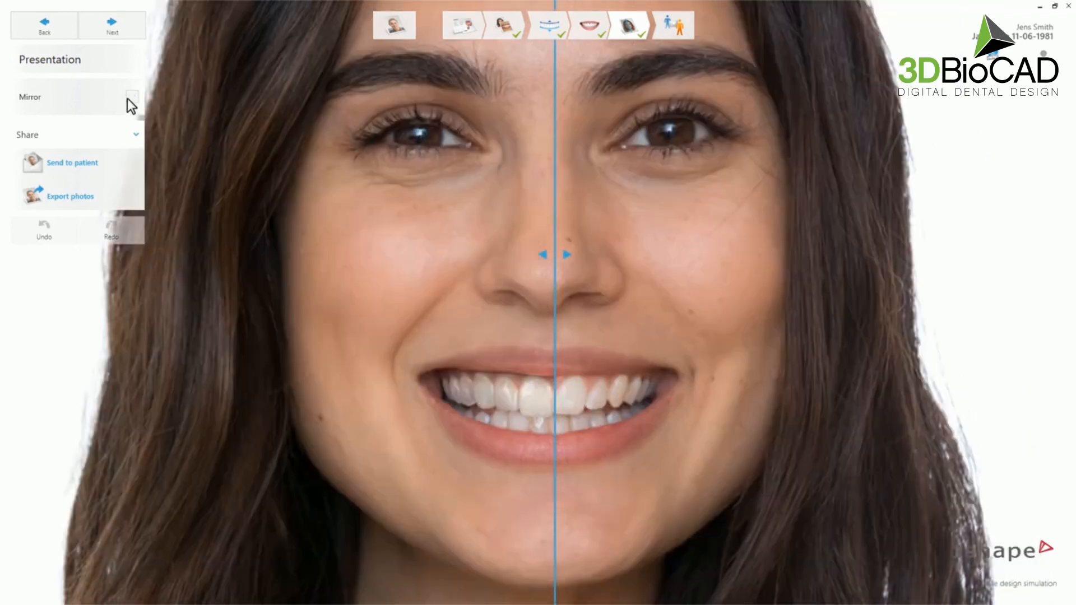
click(1045, 55)
click(1044, 56)
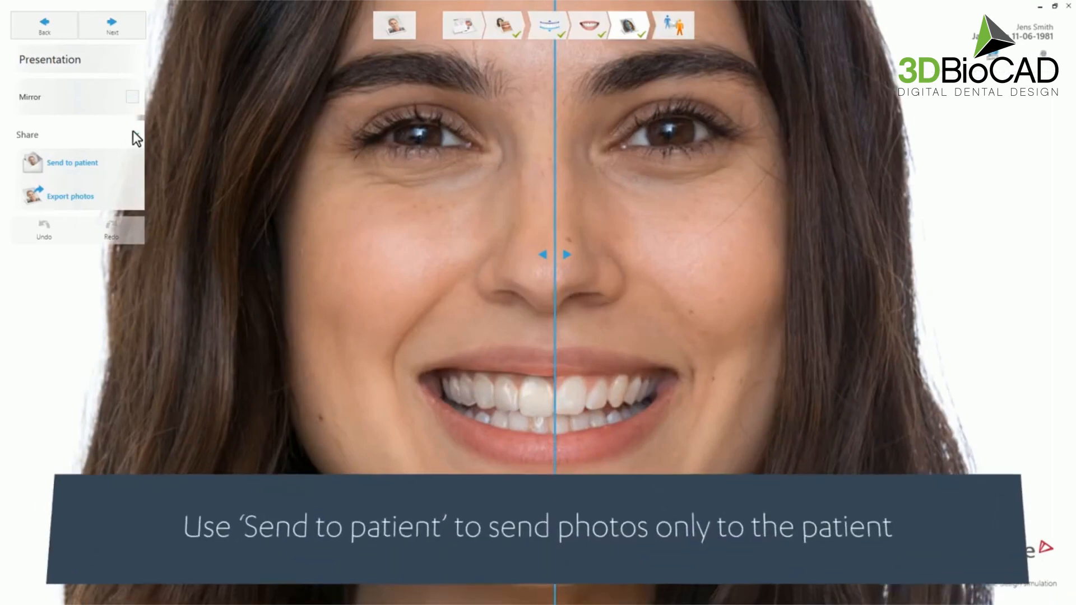
- Enter the patient's e-mail and PIN requirement in Send to patient, then close without sending
click(69, 163)
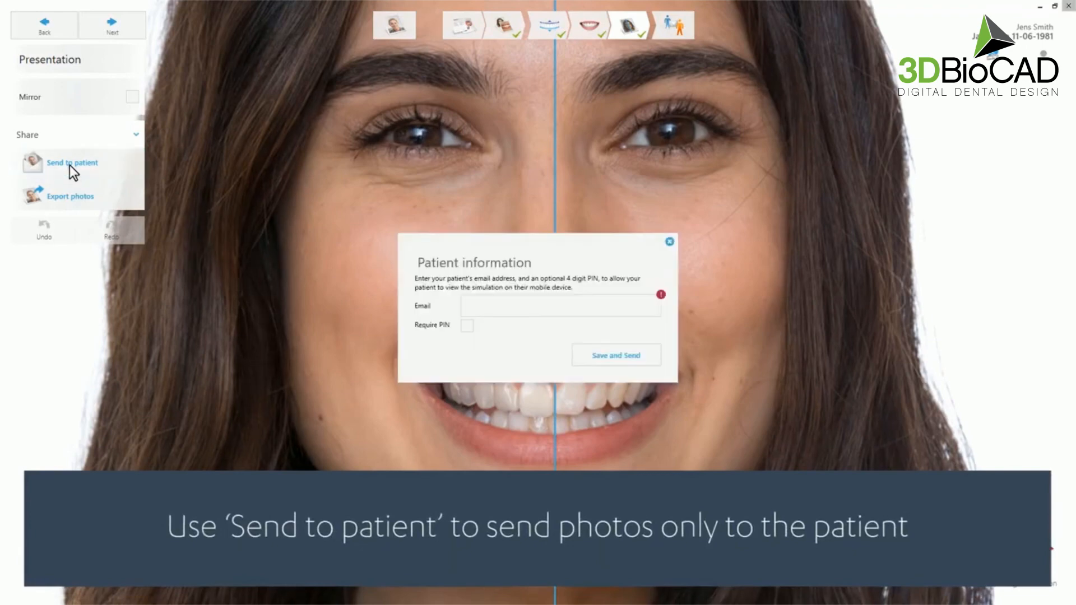
click(483, 305)
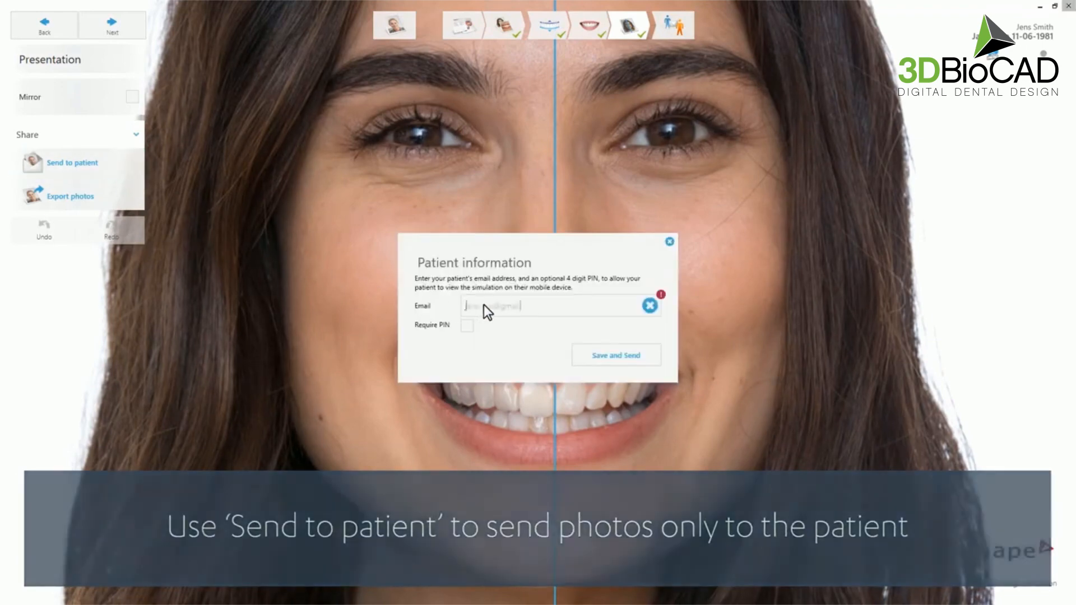
click(466, 327)
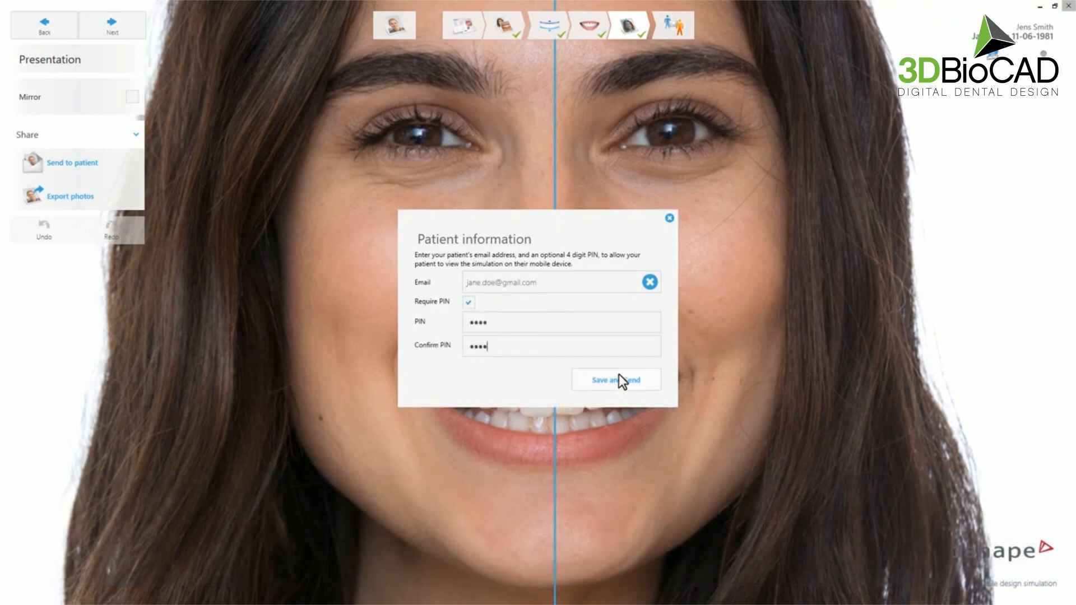
click(669, 218)
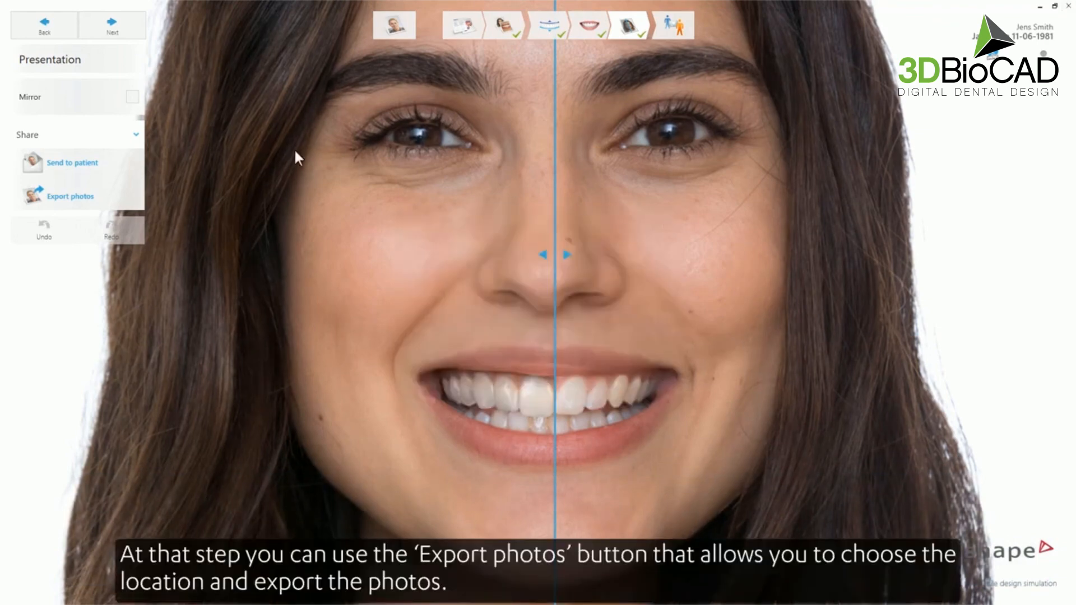
- Export the smile design photos as PNG files and advance to the Send step
click(108, 196)
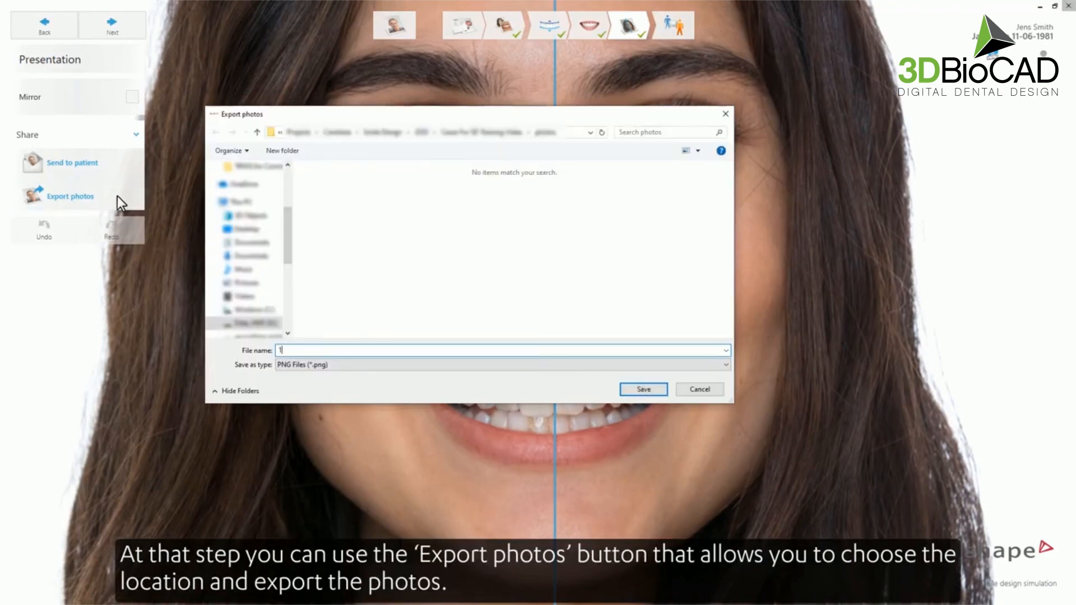
click(645, 391)
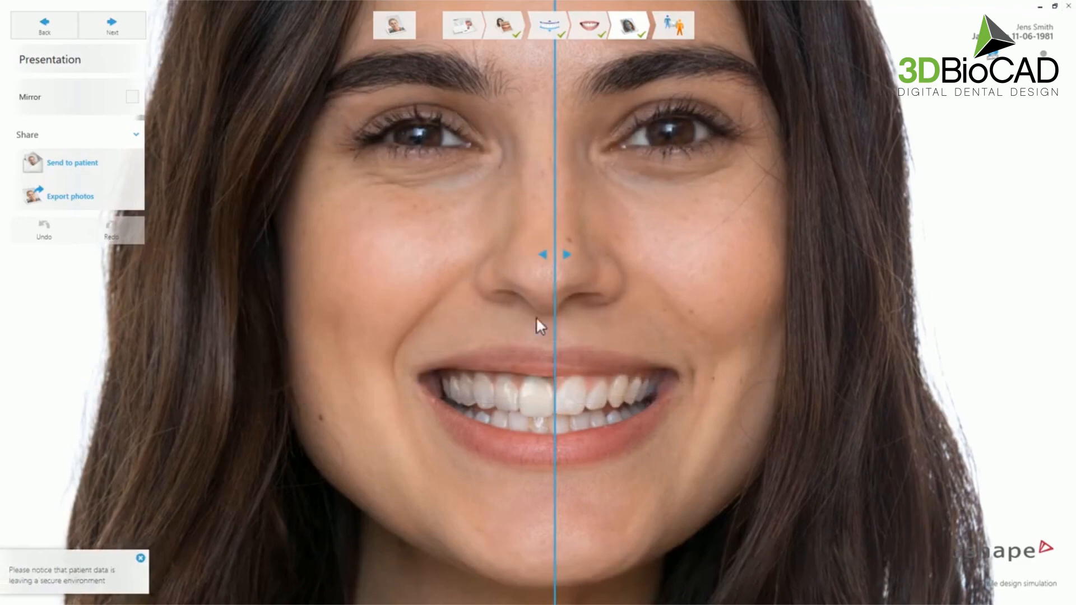
click(112, 26)
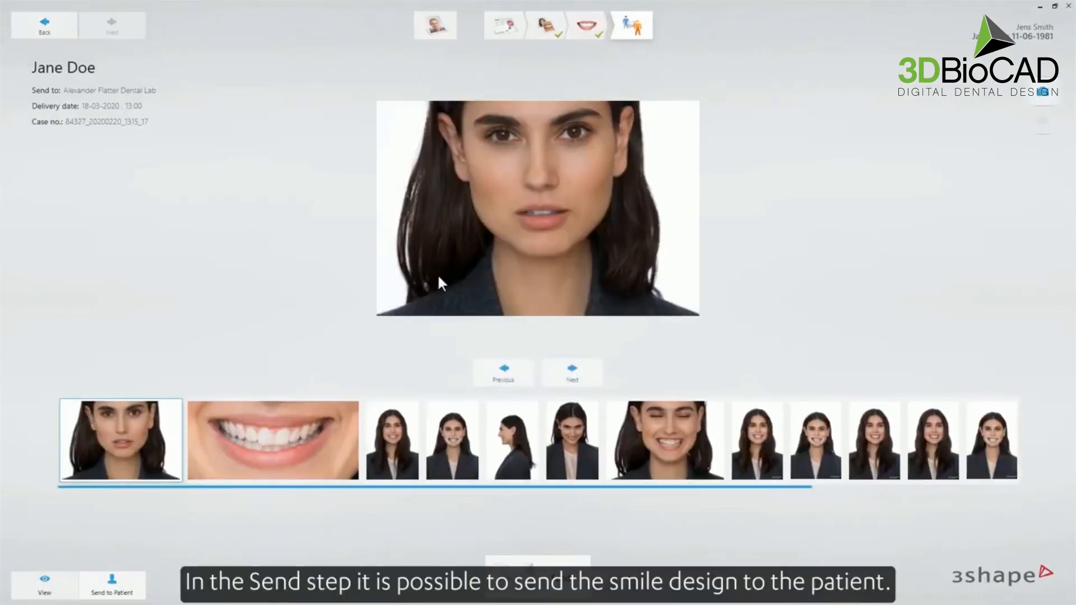
- Browse through the case photos up to the profile shot
click(579, 376)
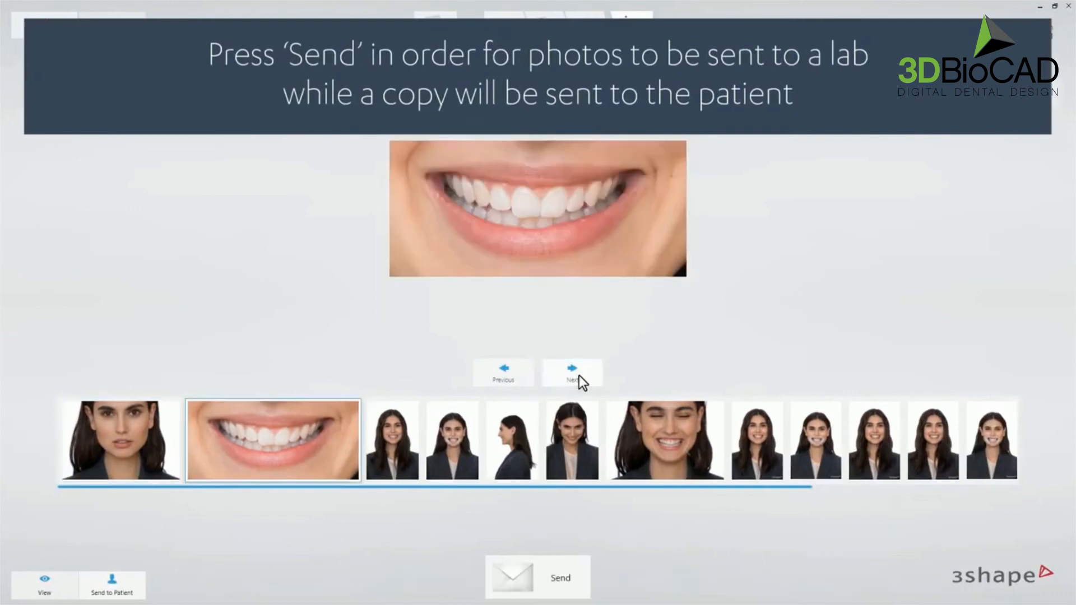
click(580, 375)
click(579, 375)
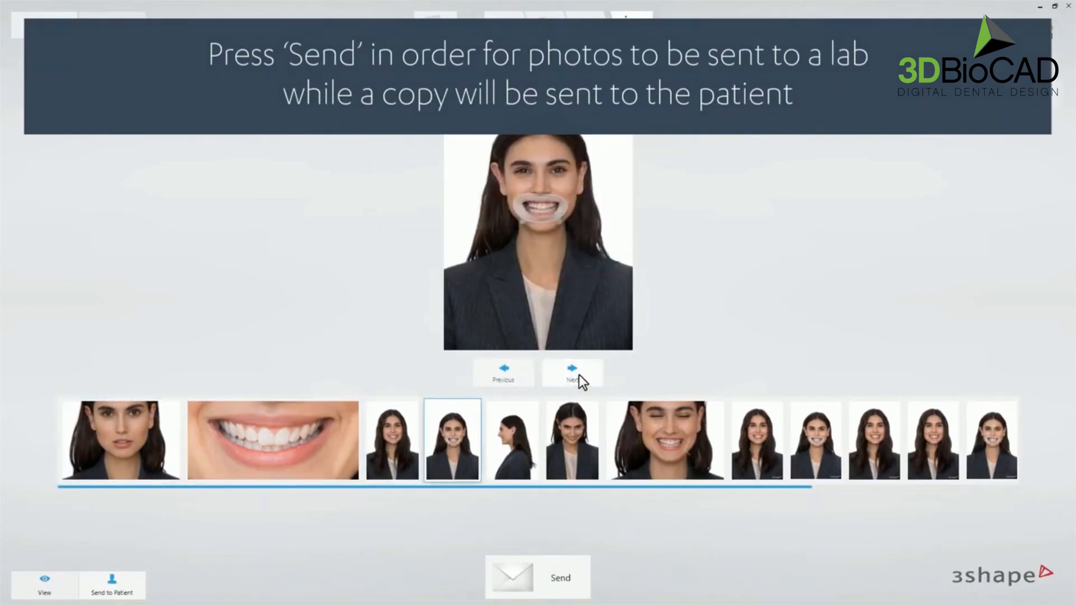
click(579, 375)
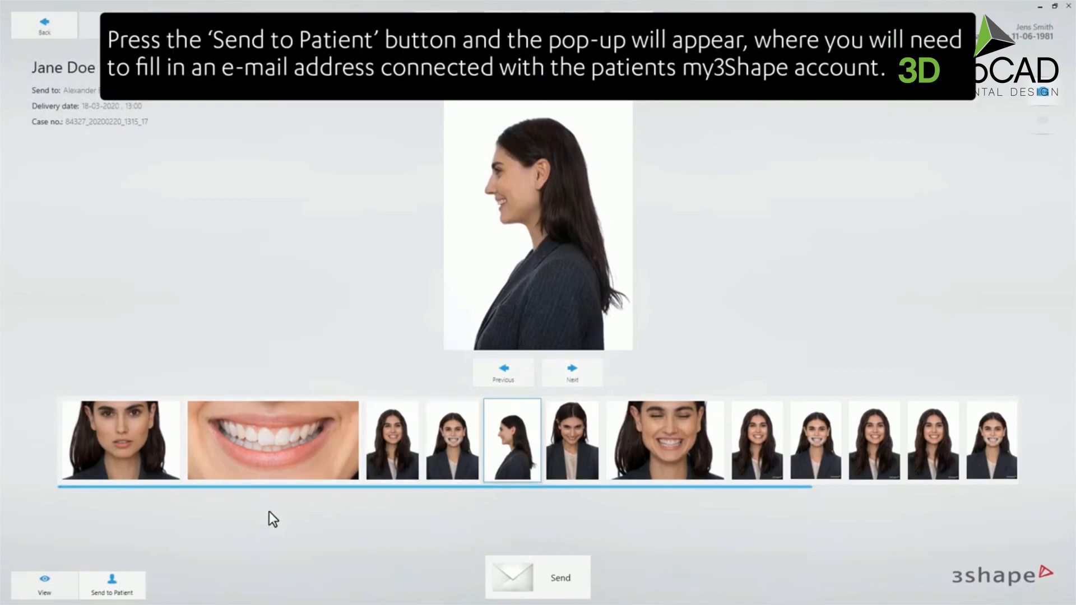
- Save the patient's e-mail with a required PIN, then send the case to lab and patient
click(127, 585)
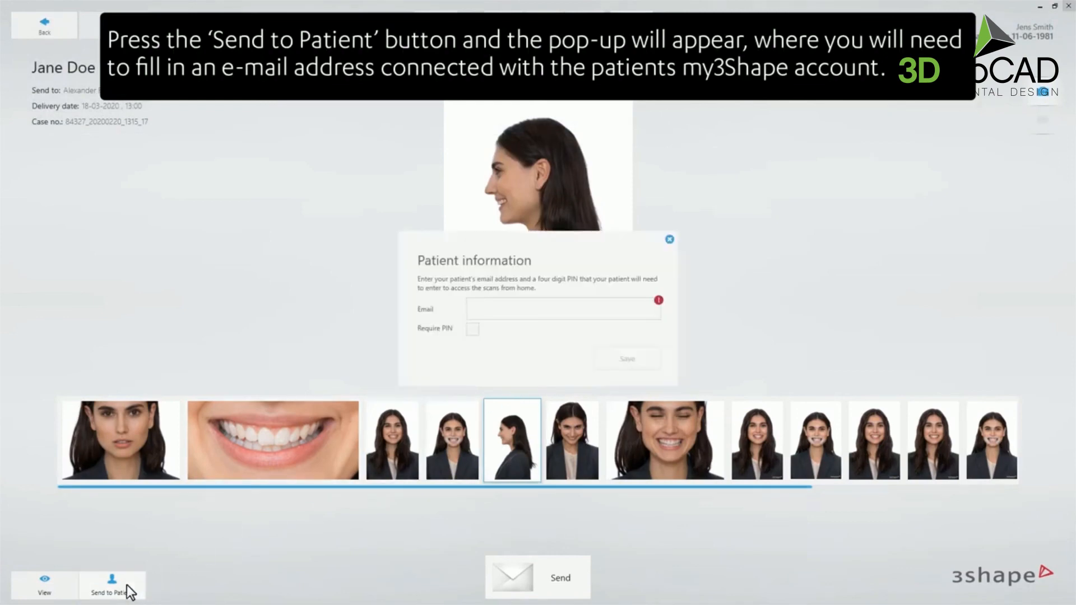
click(492, 308)
click(472, 328)
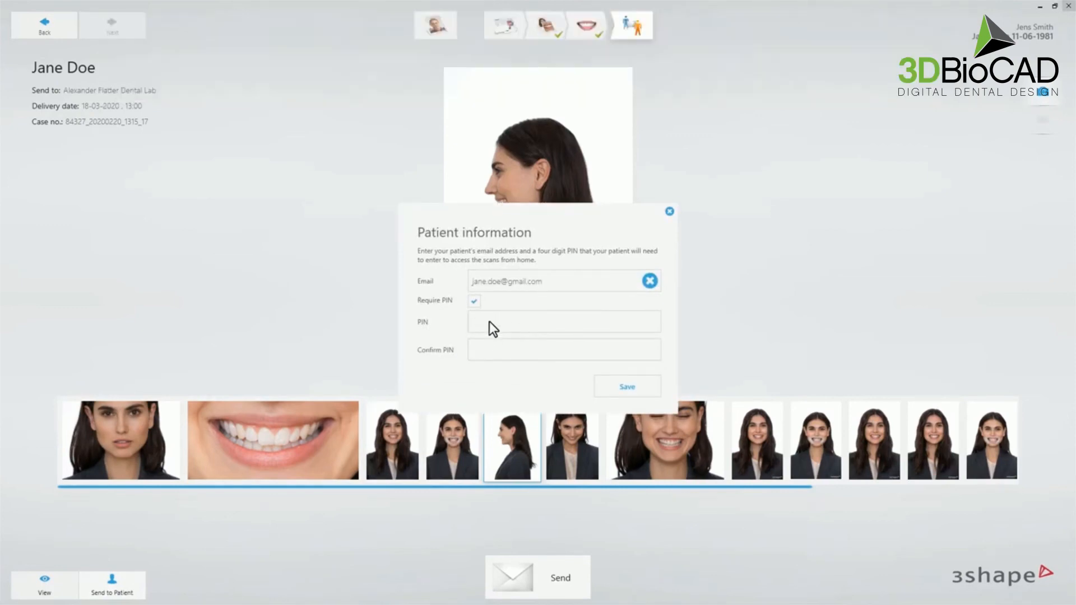
text(1)
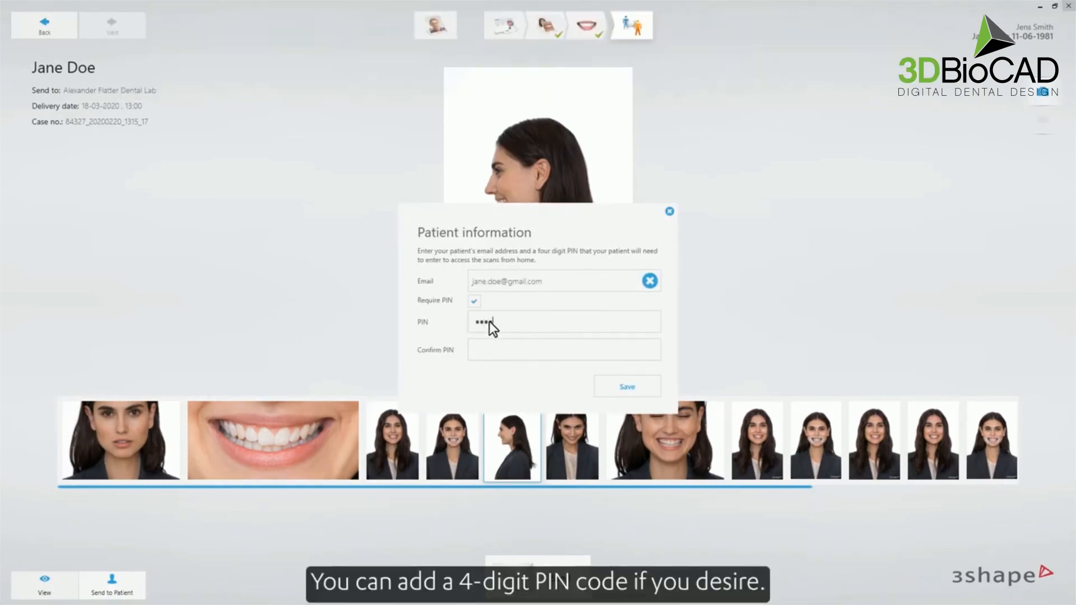
click(492, 350)
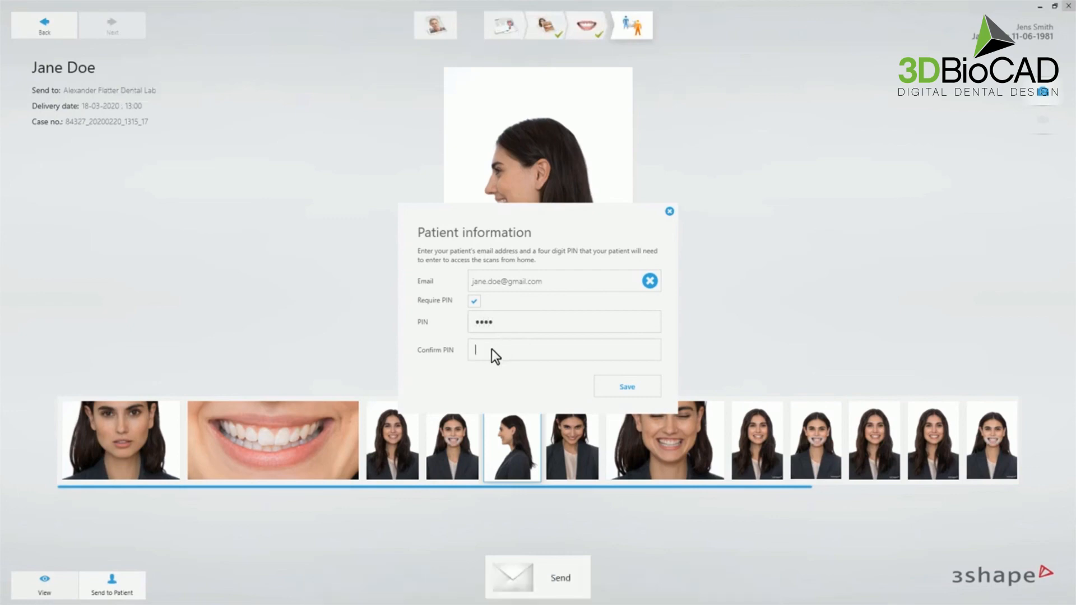
text(12)
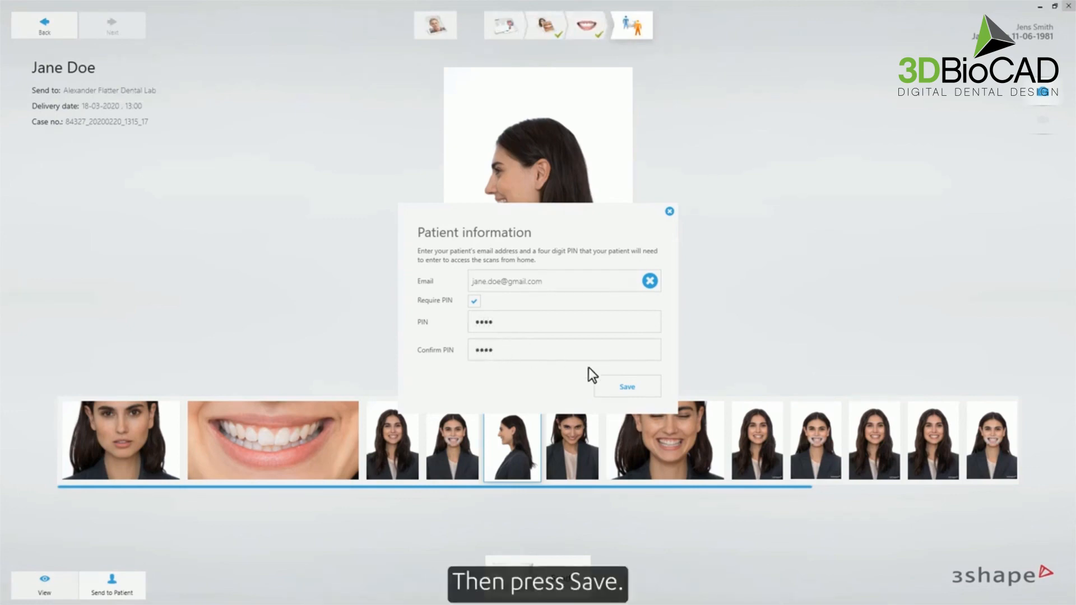
click(610, 387)
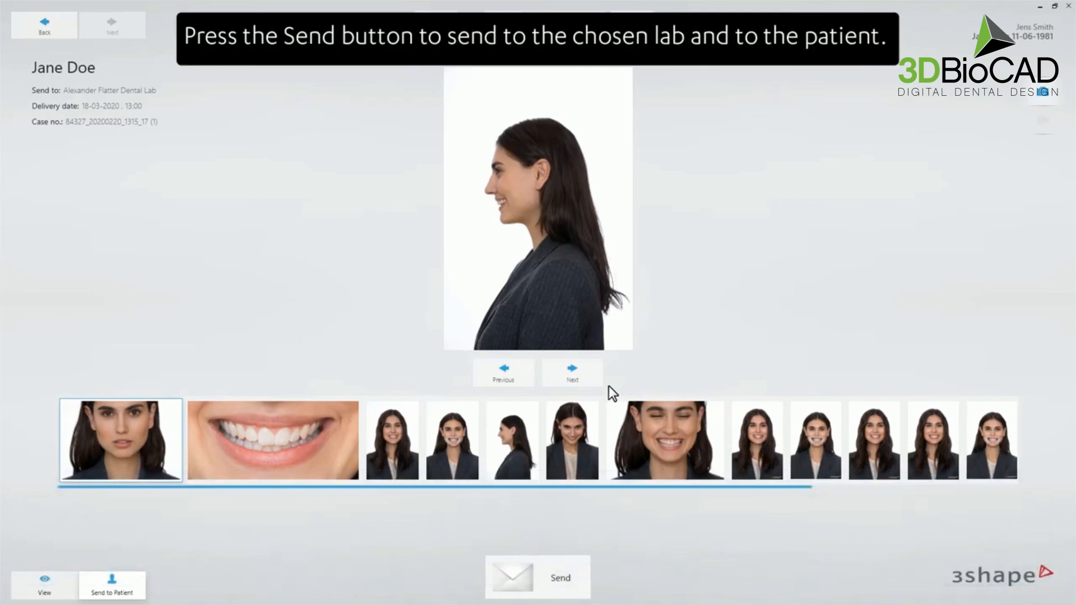
click(520, 570)
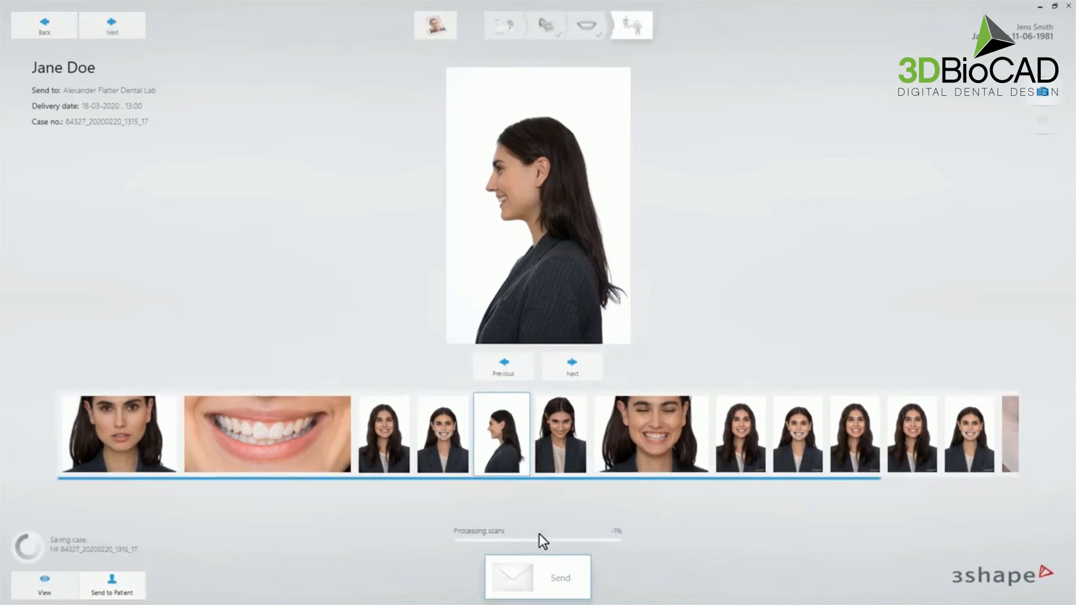